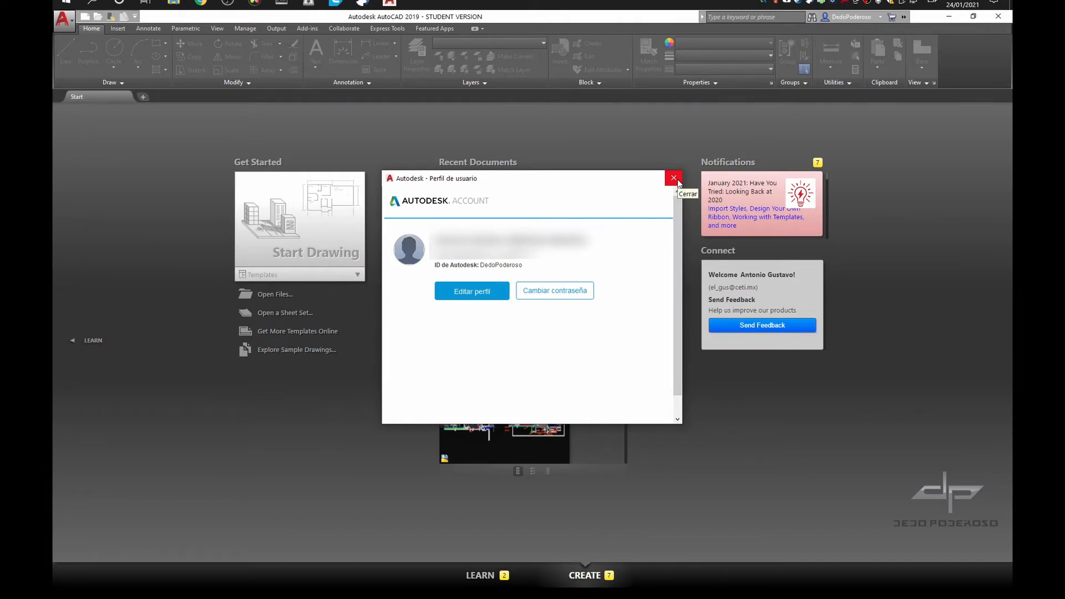
Close the user profile and review the account's purchase options and the product license in License Manager
left_click(674, 178)
left_click(863, 17)
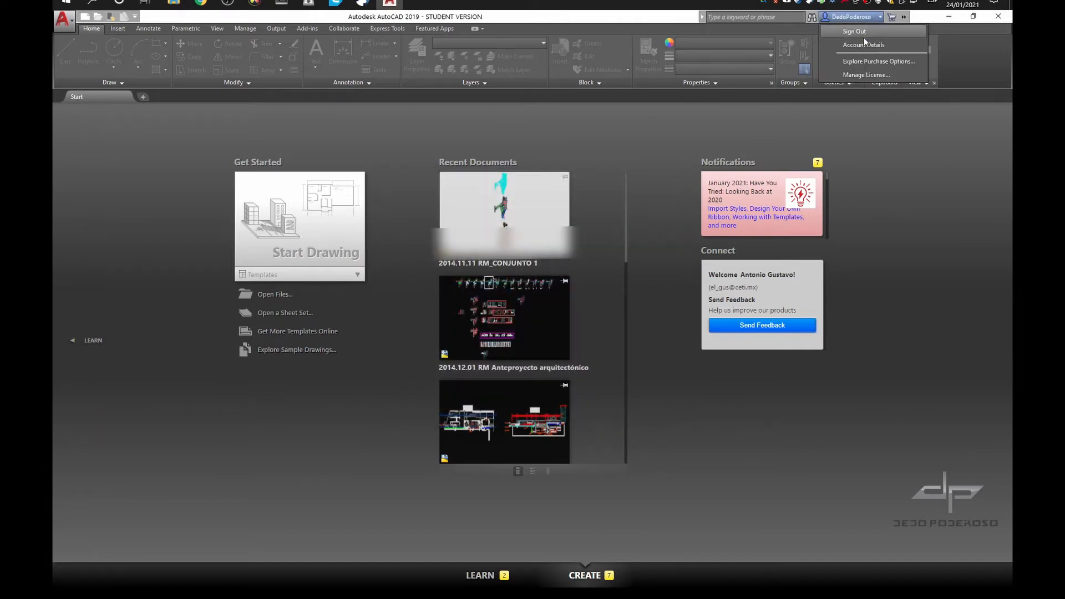
left_click(855, 61)
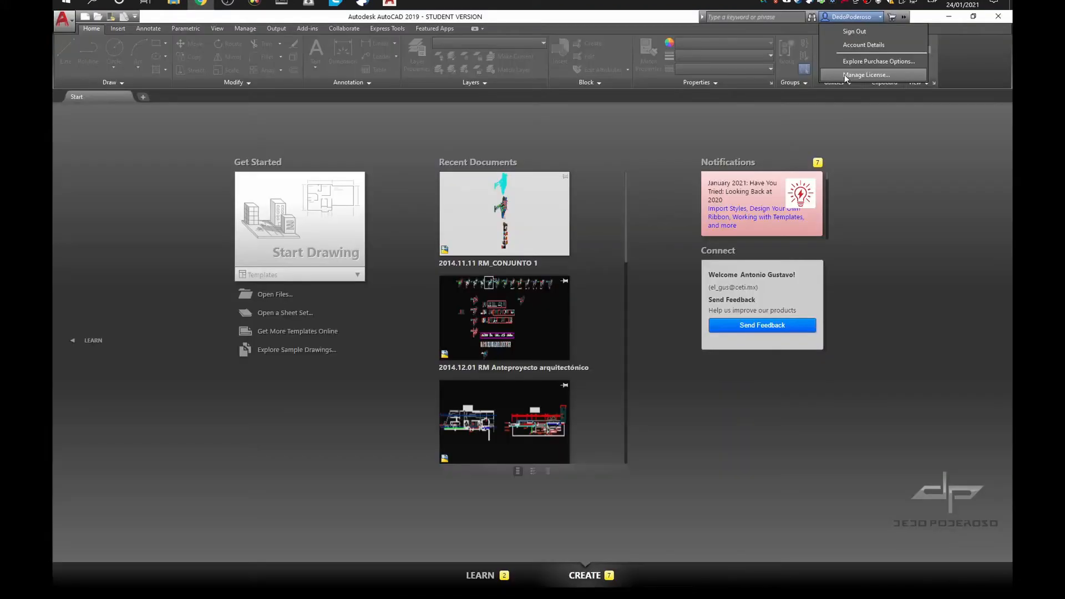
left_click(844, 74)
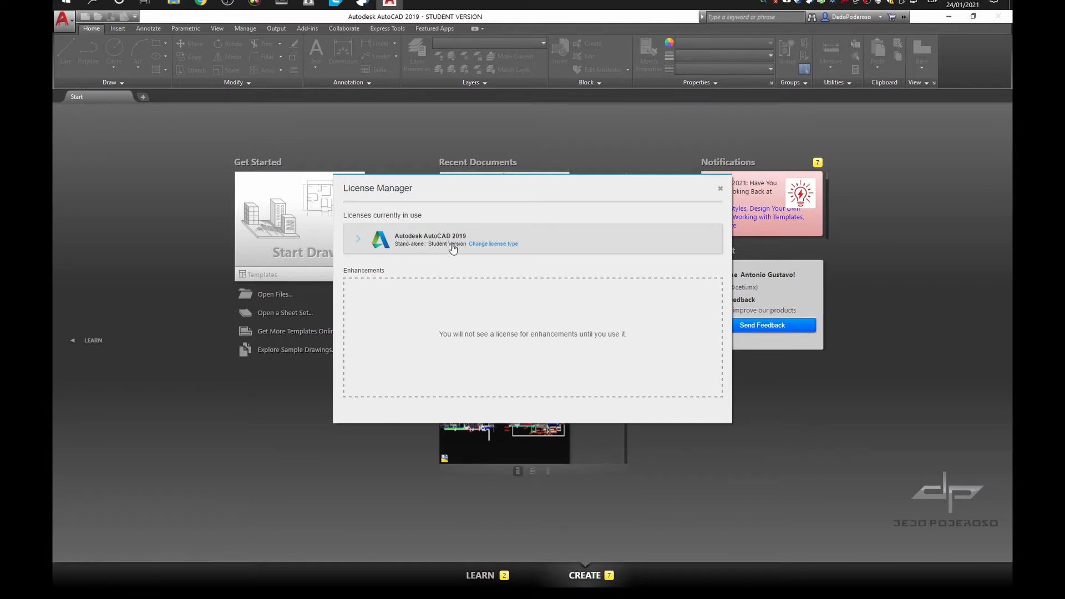
left_click(719, 189)
Look through the recent documents and the notifications on the start page
scroll(580, 315, "down", 10)
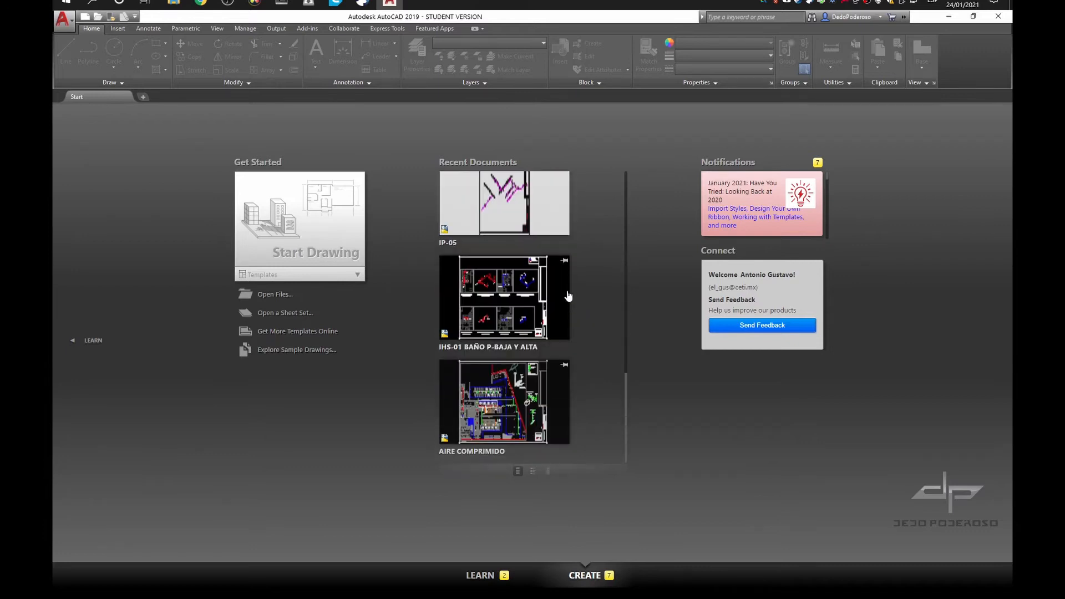
scroll(564, 312, "up", 1)
scroll(564, 312, "up", 5)
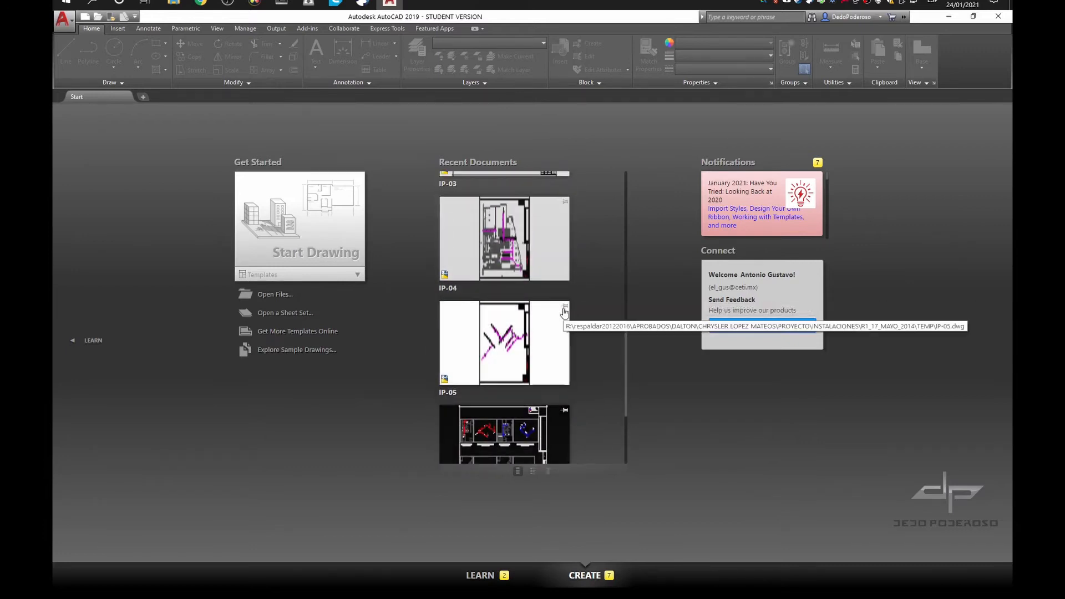
scroll(564, 312, "up", 3)
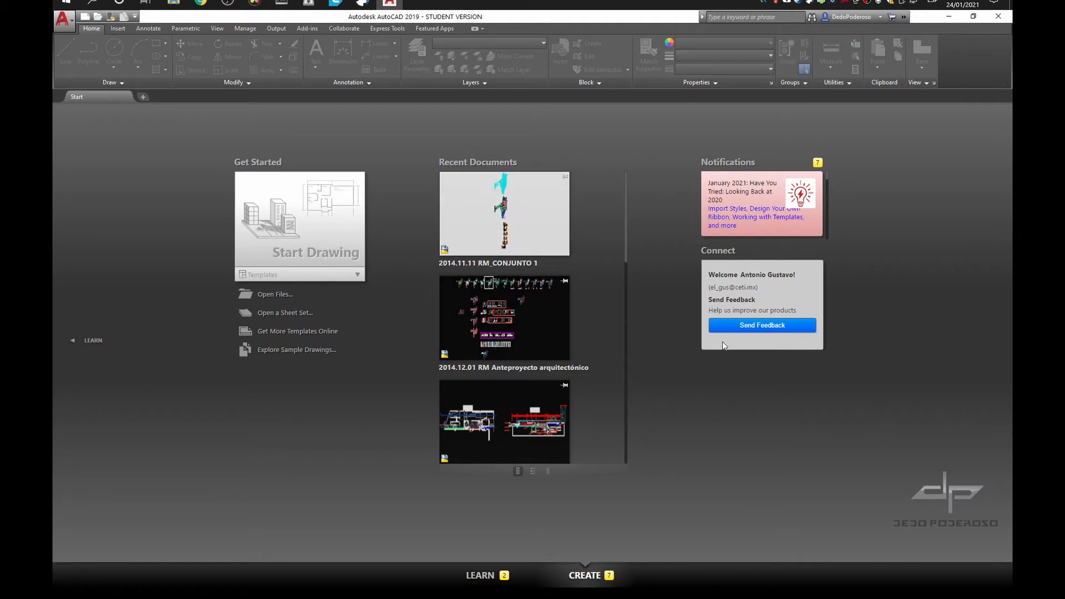
scroll(827, 205, "down", 5)
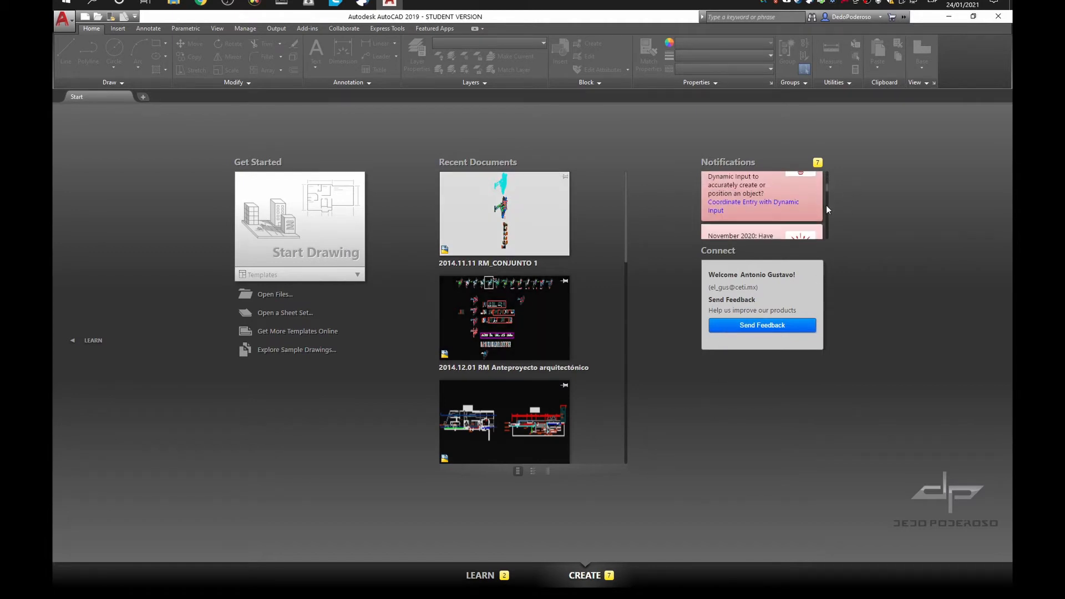
scroll(826, 206, "down", 6)
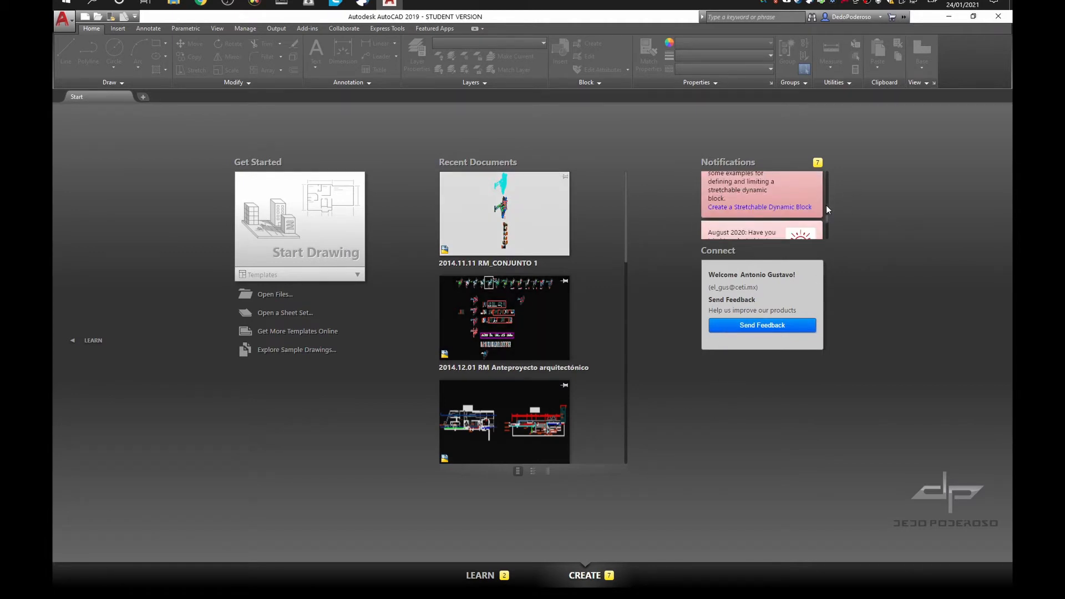
scroll(826, 210, "down", 2)
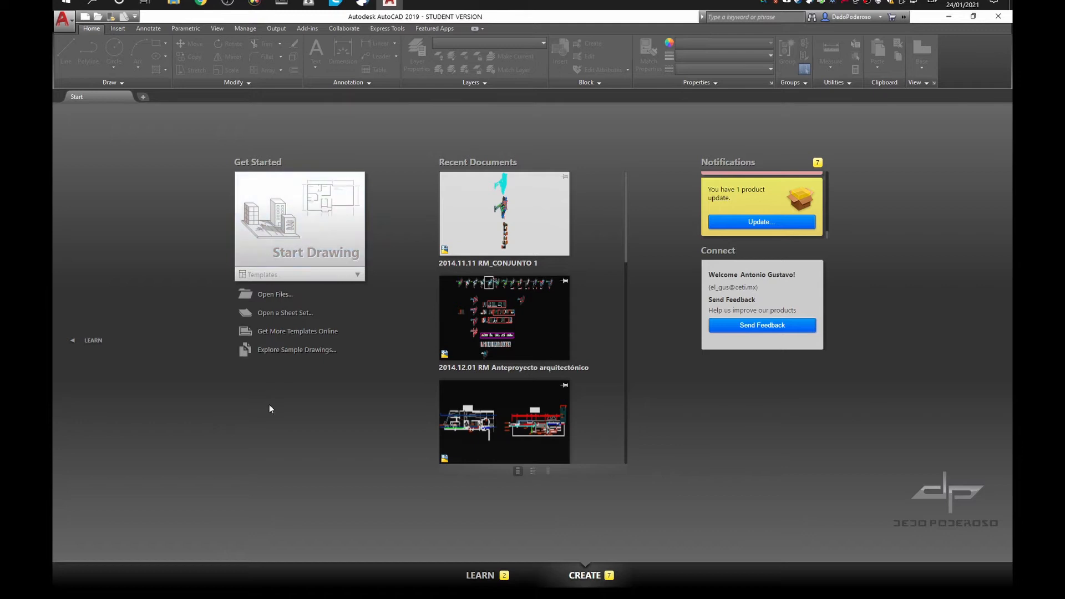
Look through the getting started videos on the Learn page
left_click(480, 577)
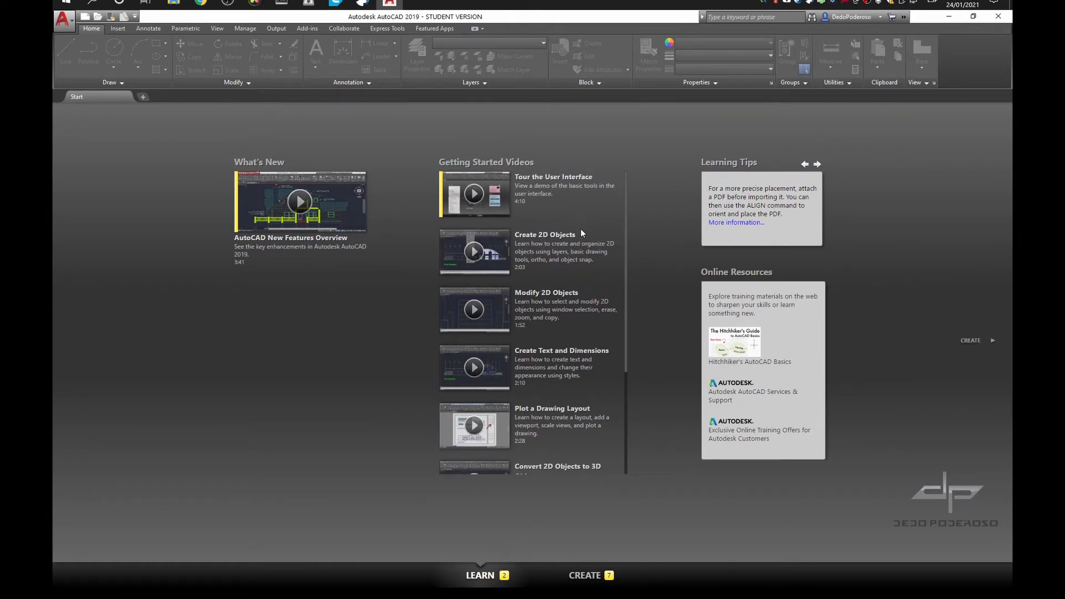
scroll(580, 229, "down", 3)
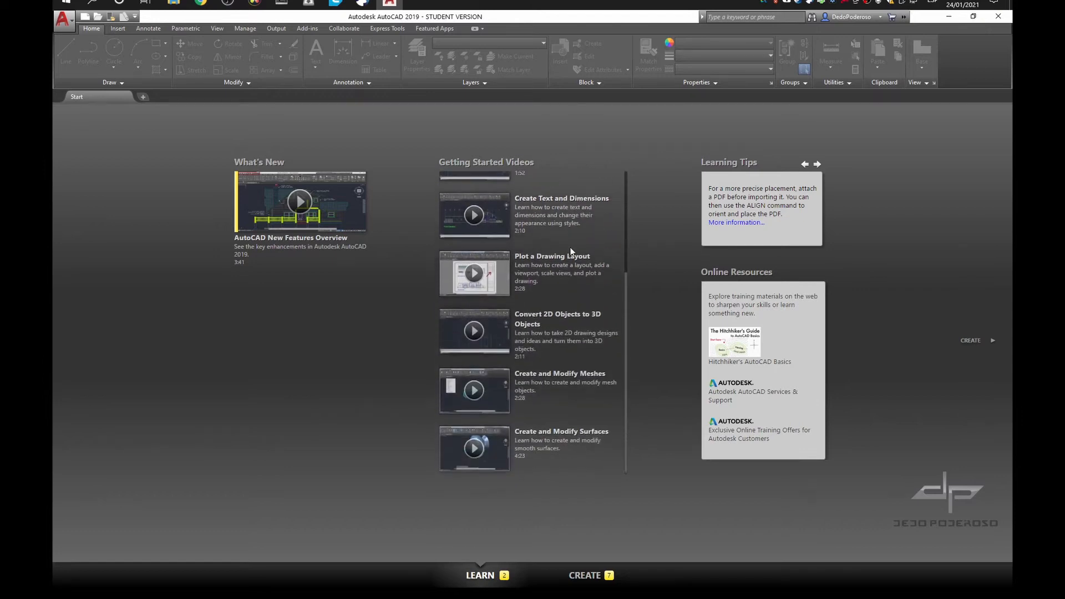
scroll(554, 388, "up", 1)
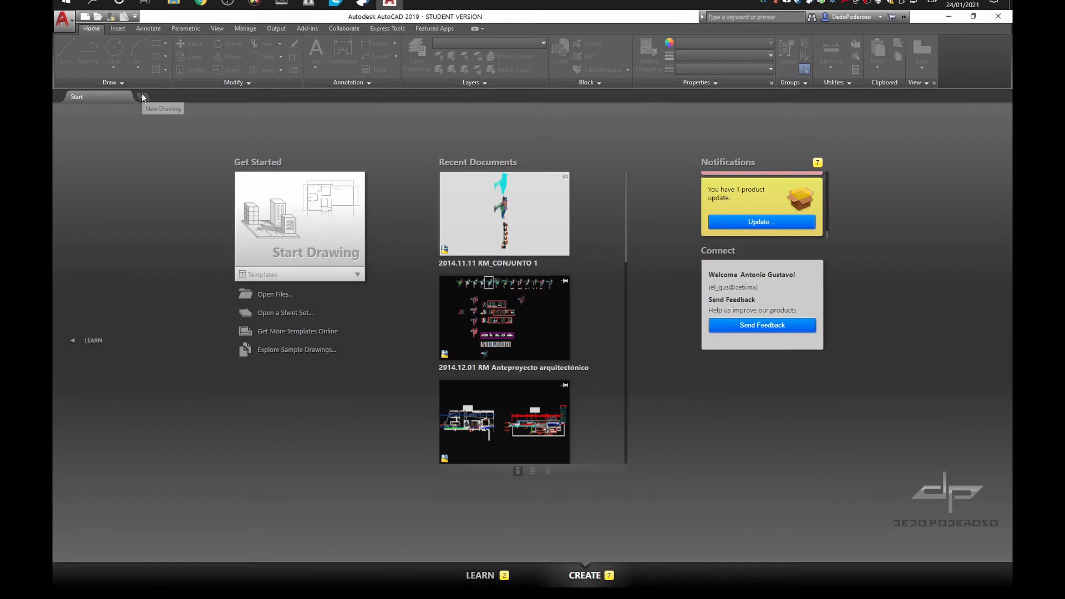
Create a blank drawing from the start page, preview its model and layouts, and close it
left_click(142, 97)
mouse_move(142, 95)
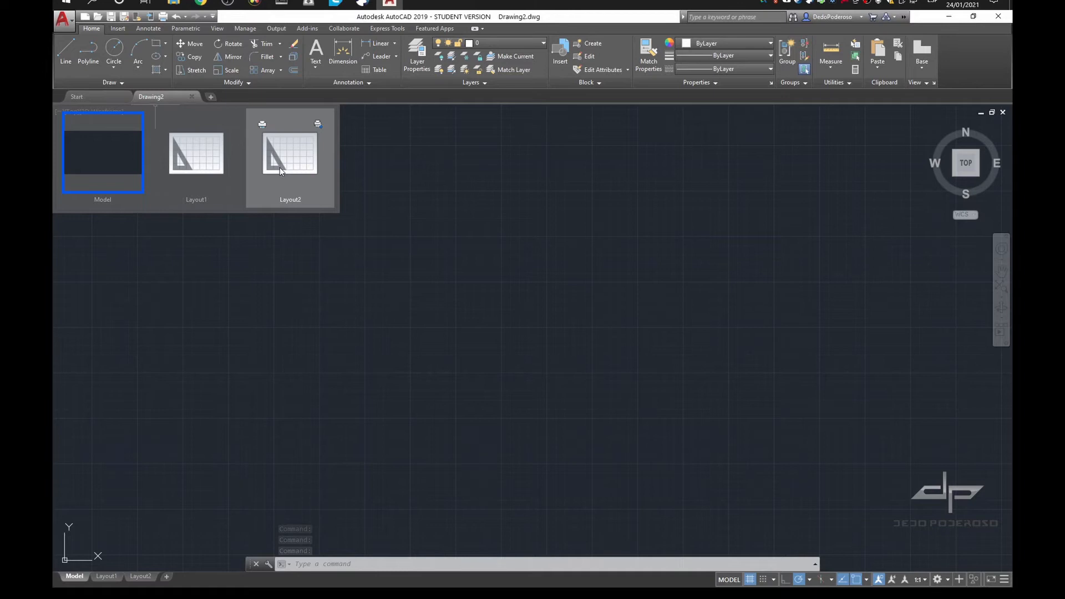
left_click(189, 96)
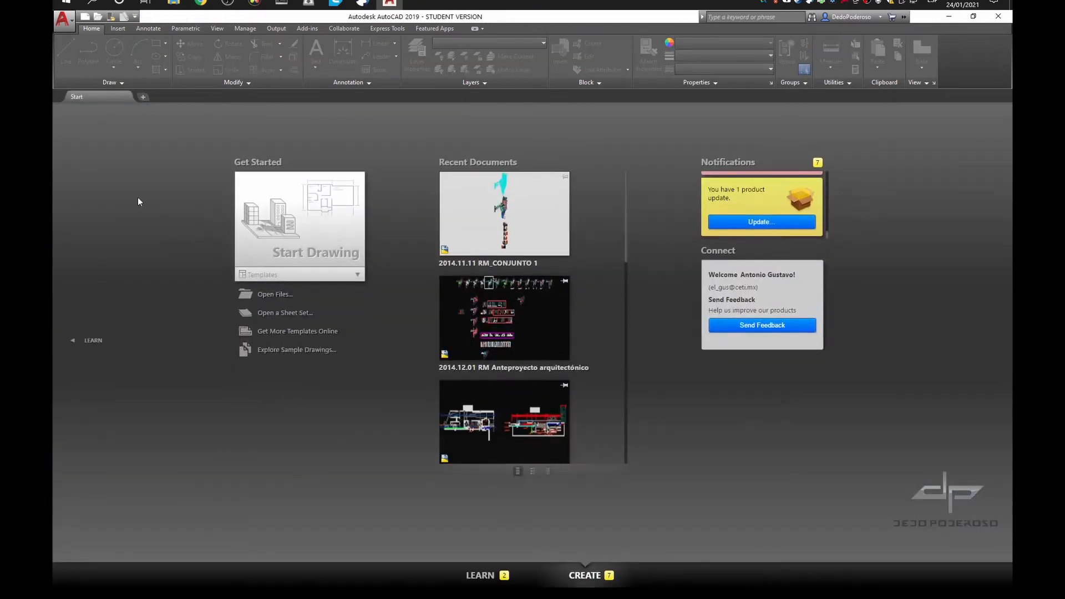
Bring up the template selection for a new drawing and dismiss it without choosing a template
left_click(88, 17)
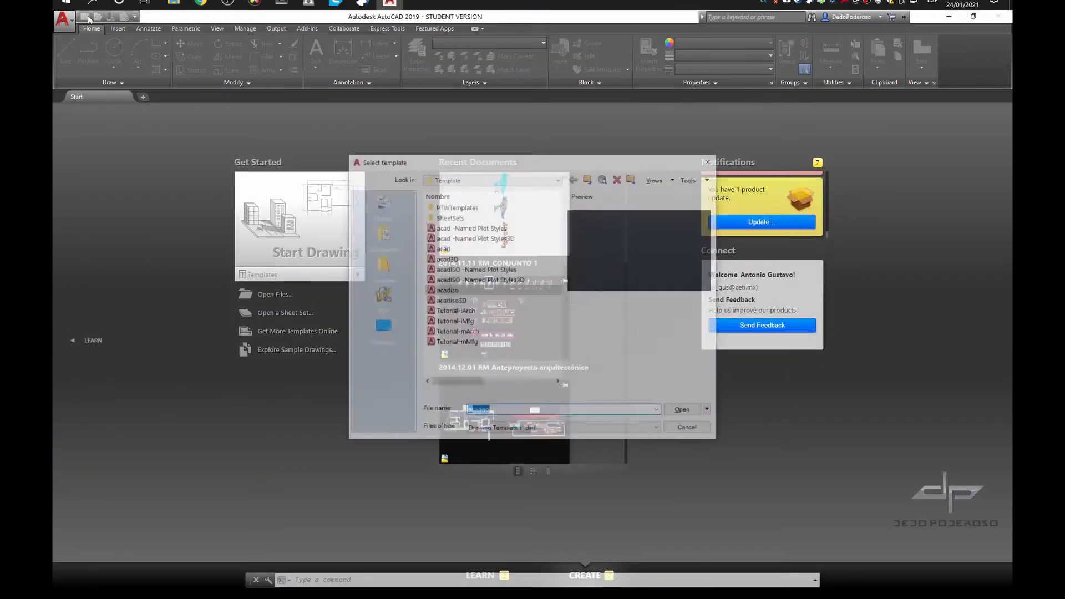
left_click(711, 159)
key("ctrl+n")
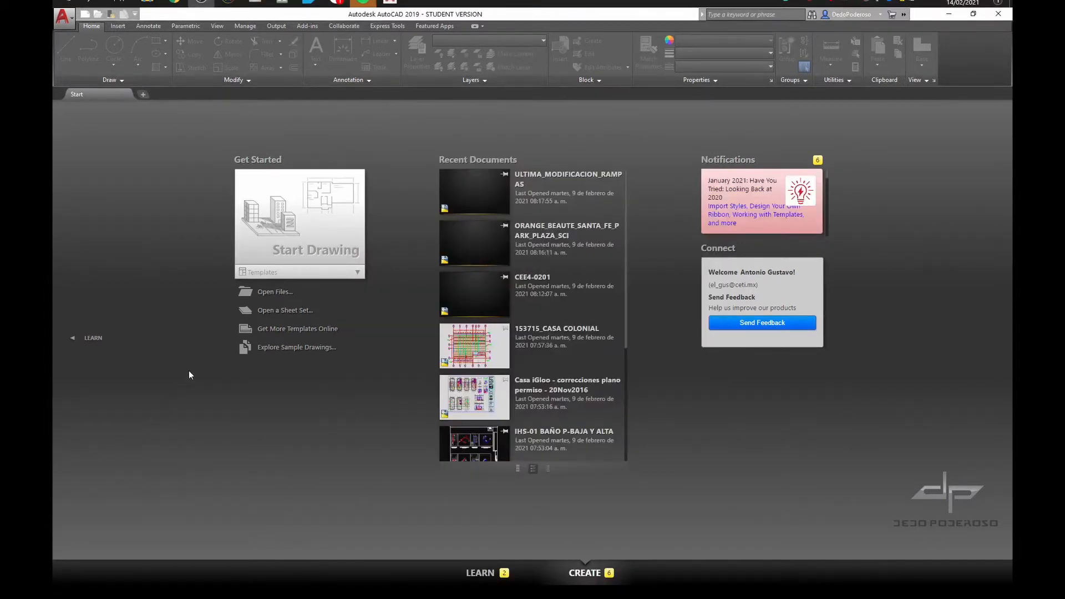
Create a new drawing from the acadiso template file and close it
left_click(62, 17)
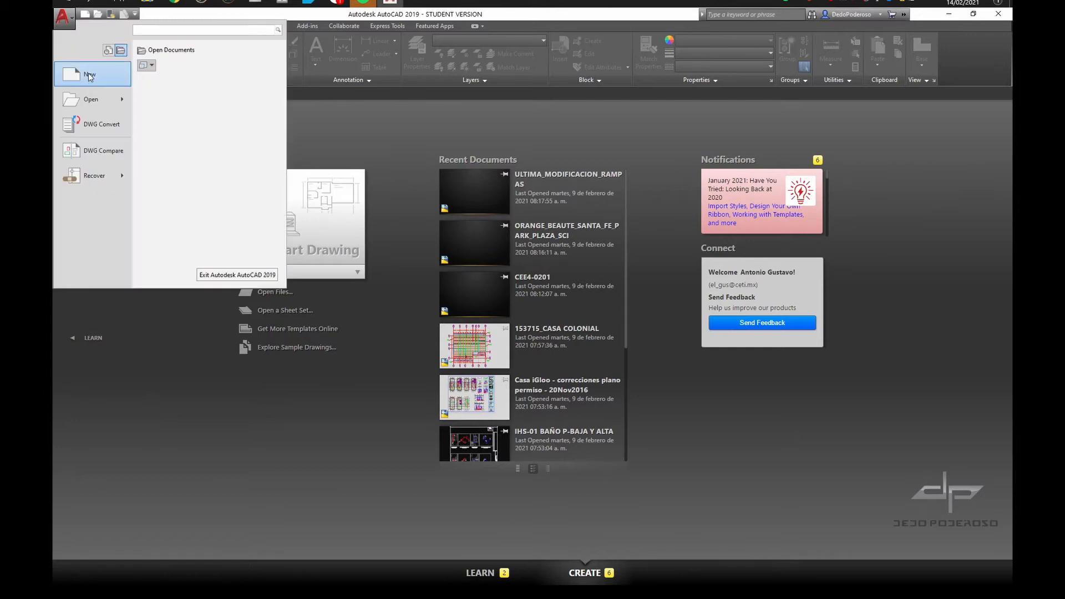
left_click(86, 77)
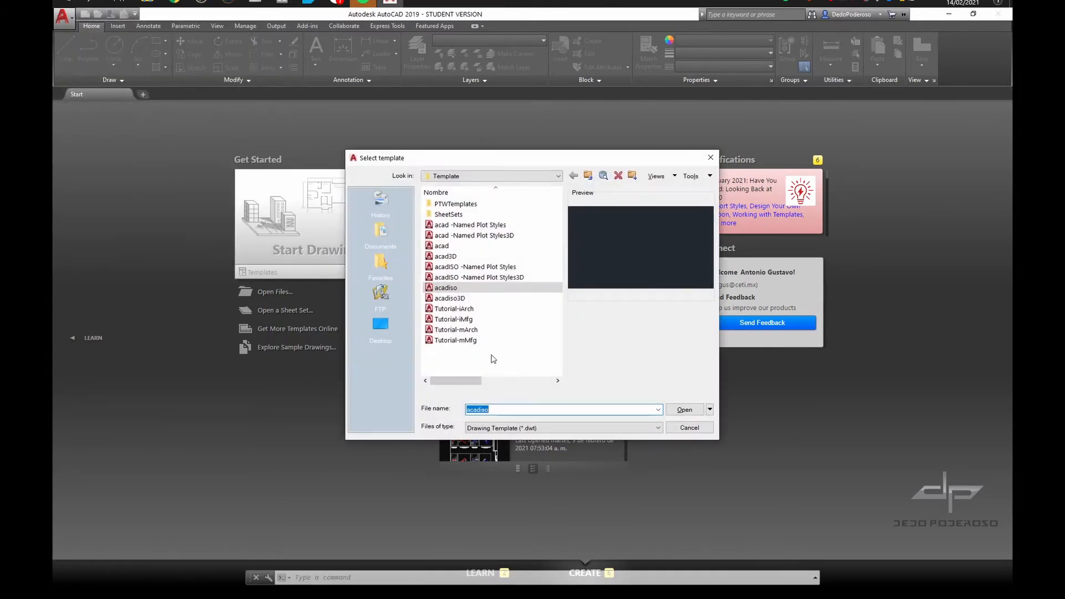
left_click(682, 409)
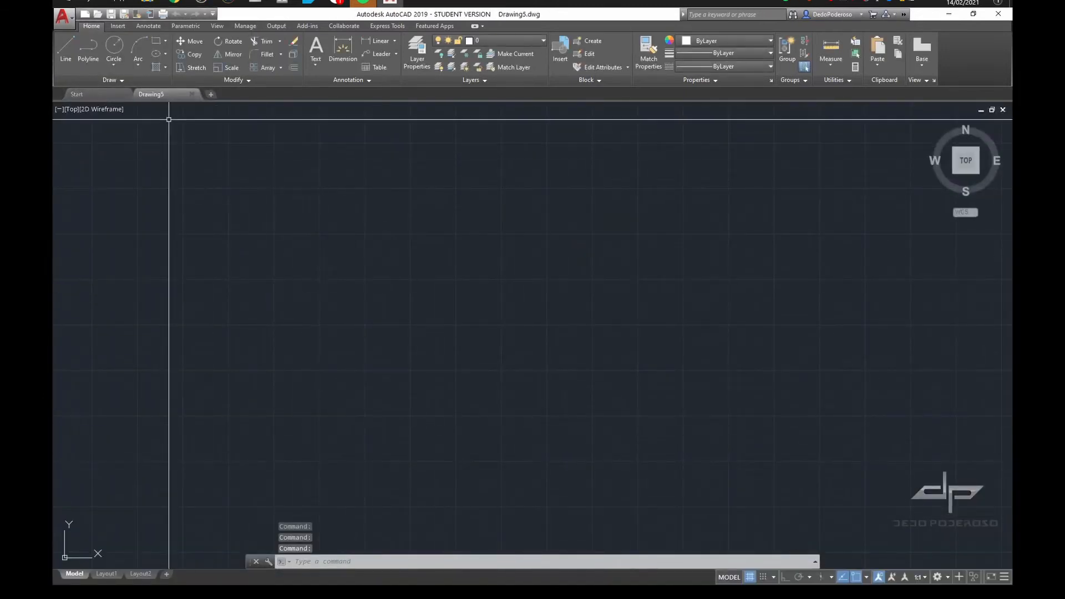
left_click(191, 95)
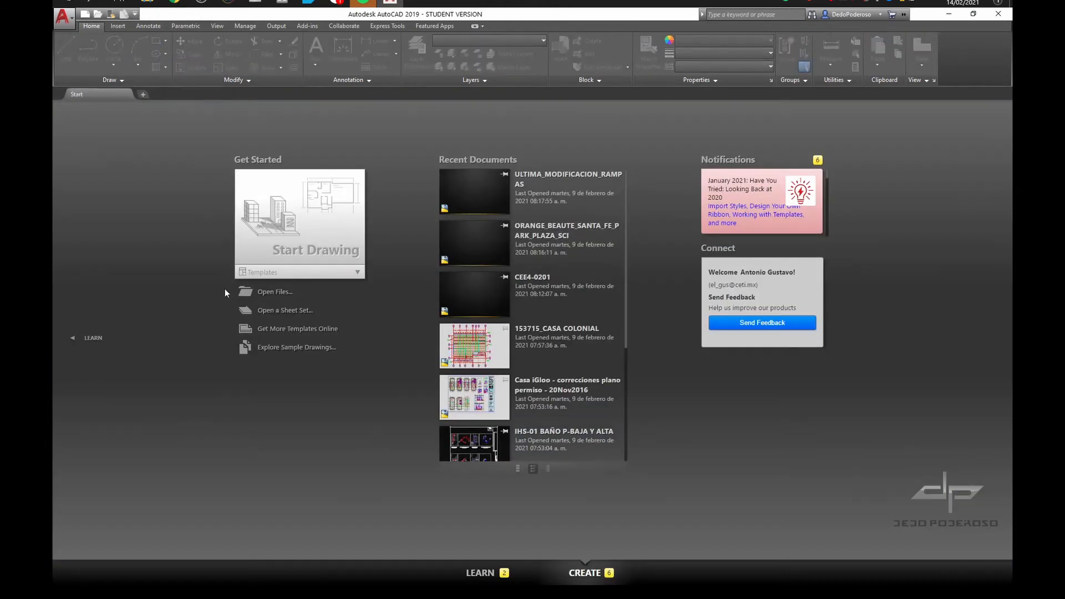
Browse the start page's template list, create a drawing from acad.dwt, and close it
left_click(358, 273)
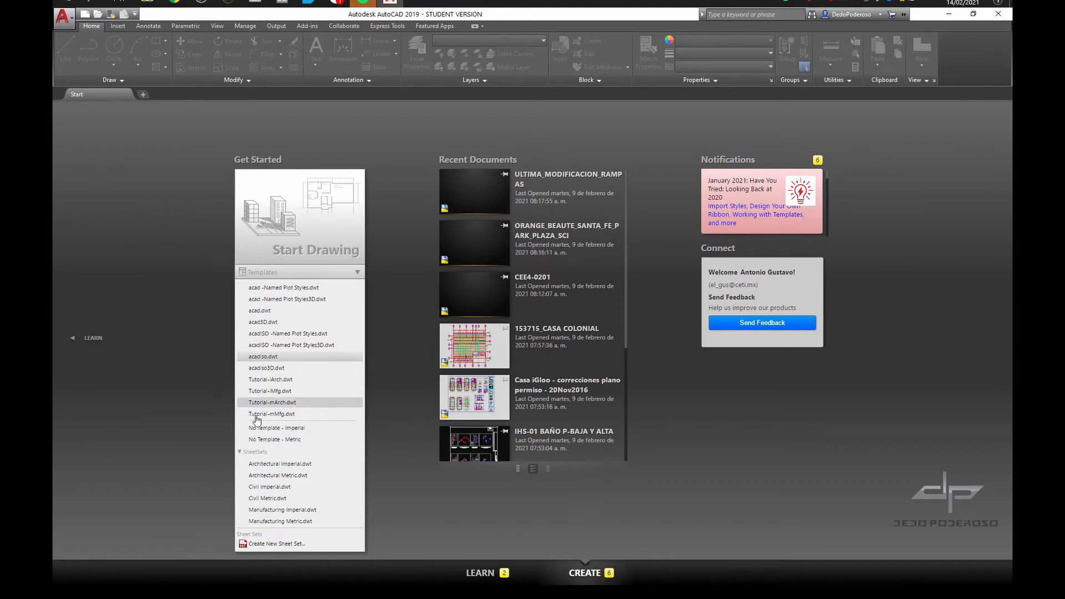
left_click(167, 328)
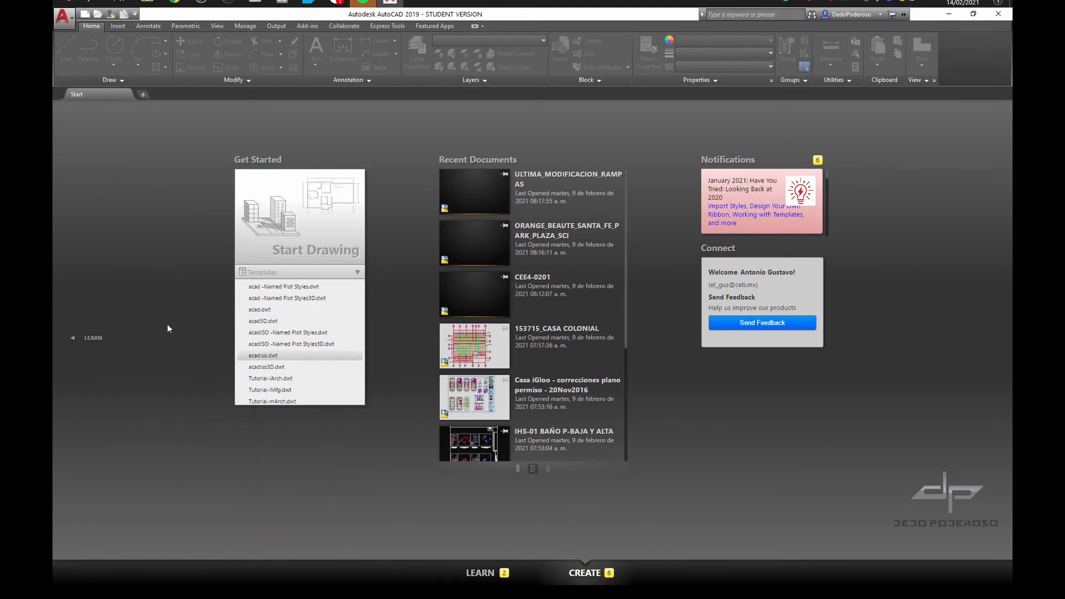
left_click(357, 273)
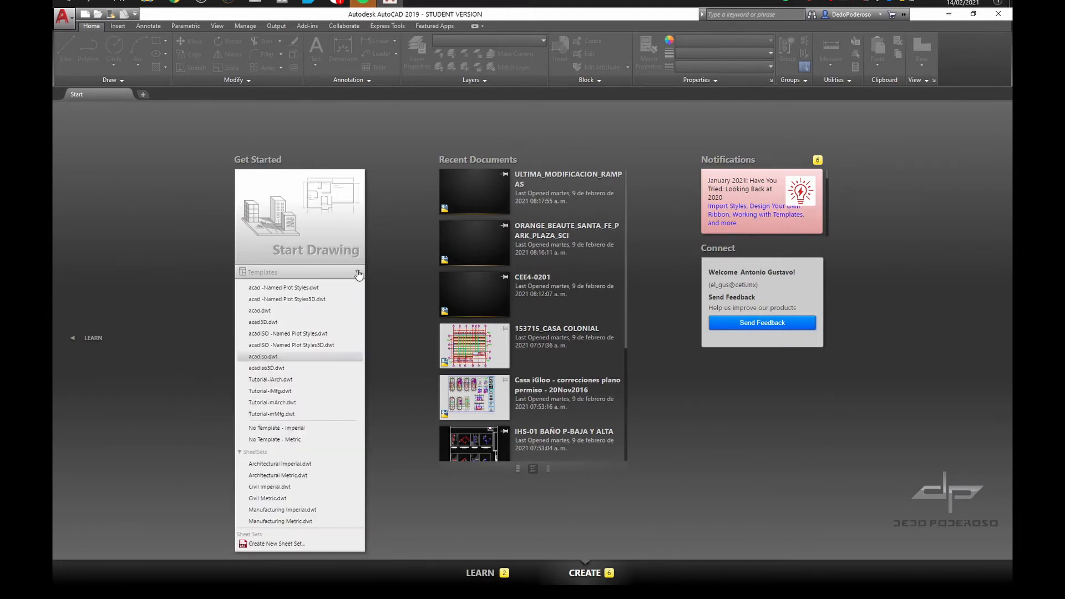
left_click(280, 311)
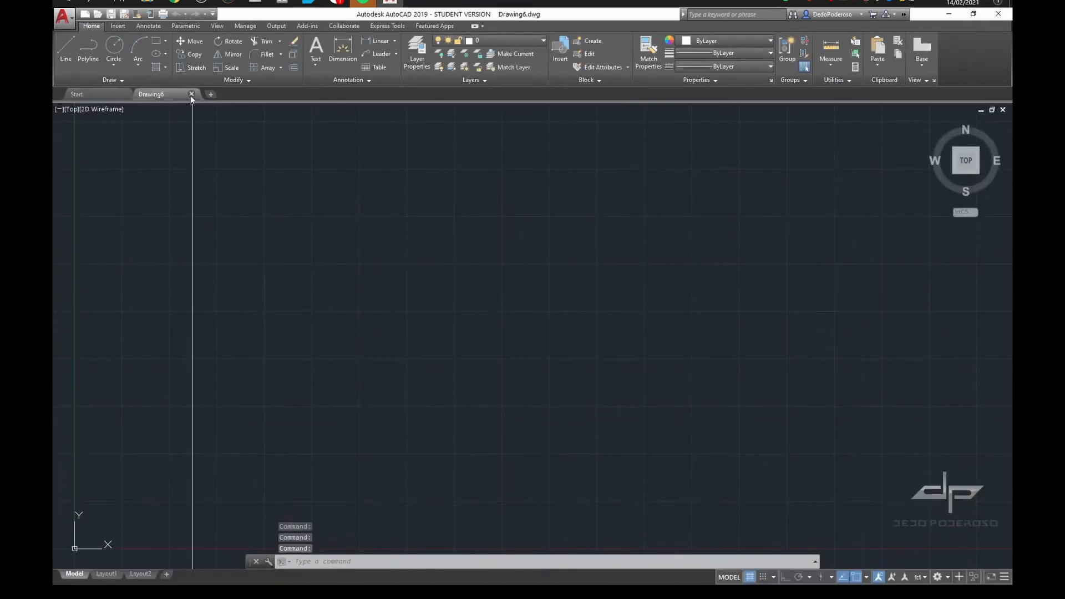
left_click(191, 94)
Create a drawing from acadiso.dwt in the start page's template list and close it
left_click(357, 272)
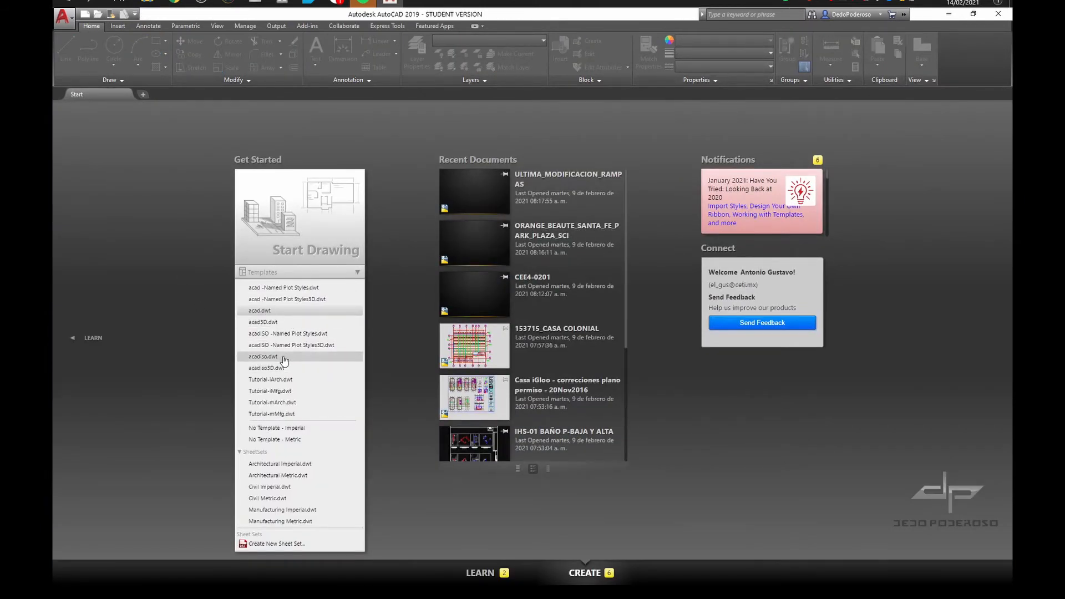
left_click(287, 391)
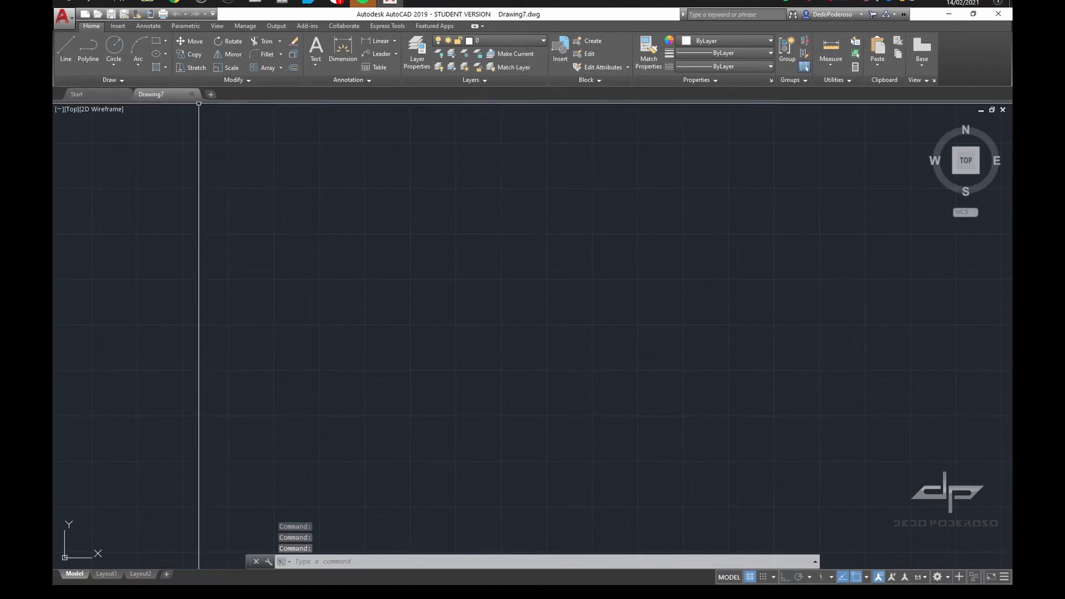
left_click(191, 94)
Check which template is preselected, start a drawing directly with it, and close that drawing
left_click(358, 273)
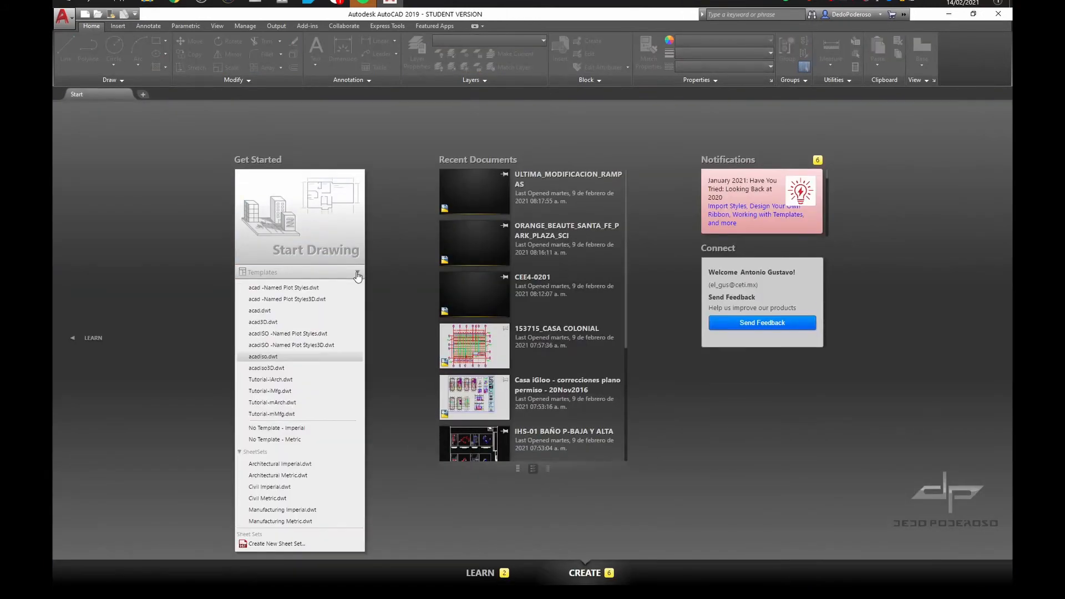
left_click(176, 306)
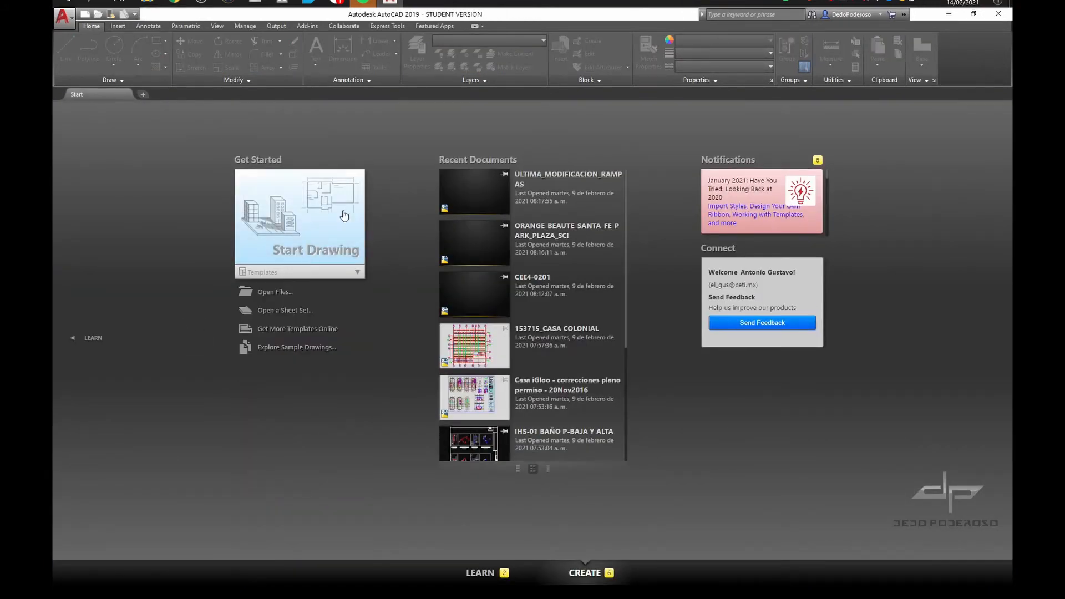
left_click(311, 233)
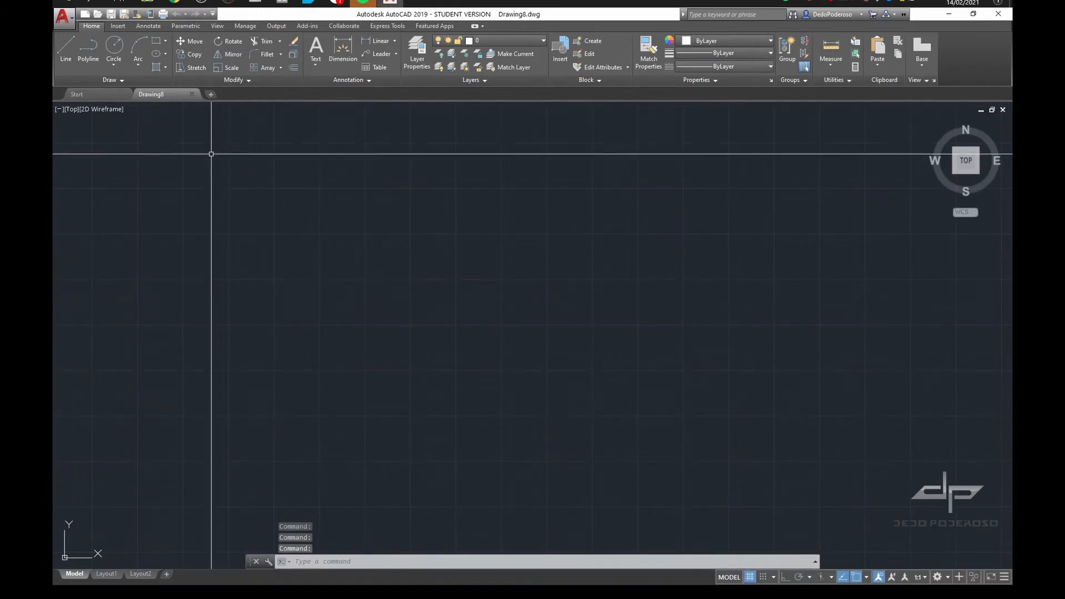
left_click(192, 94)
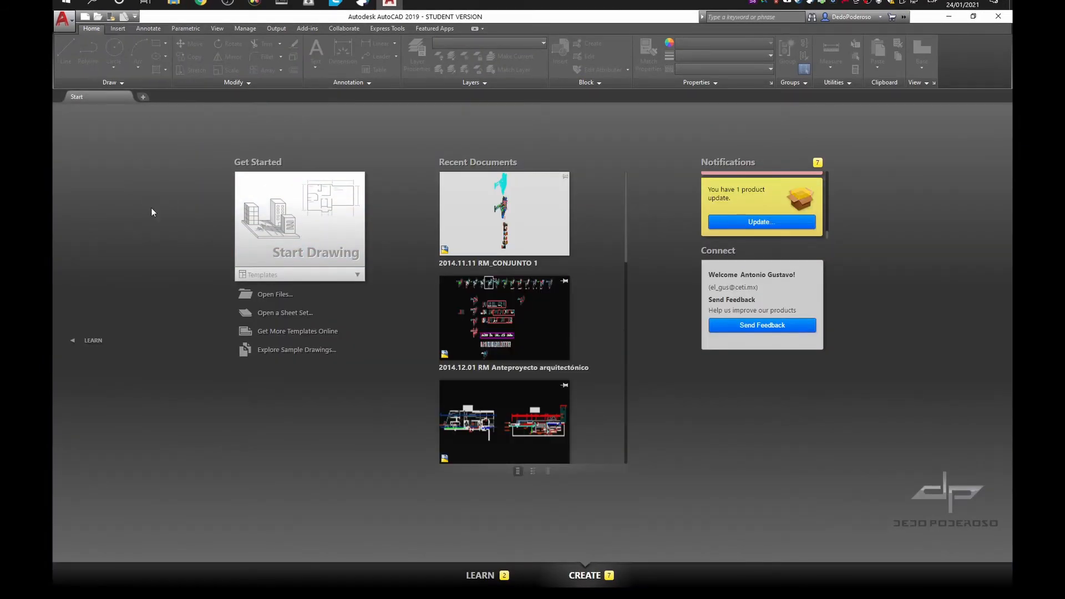
View the file selection dialog for opening drawings and the application's list of recent documents, dismissing both
key("ctrl+o")
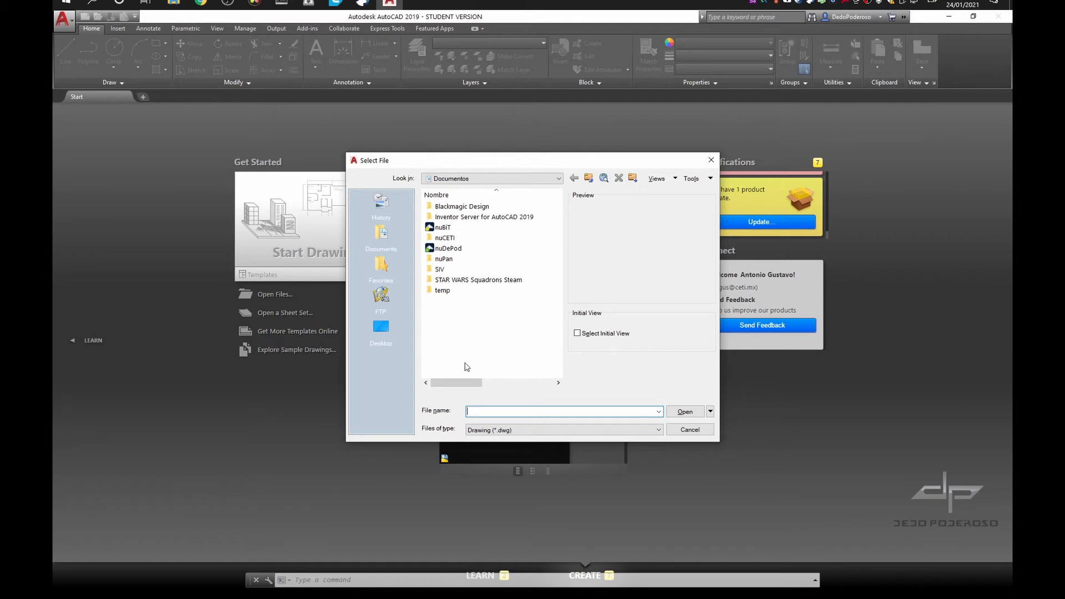
key("Escape")
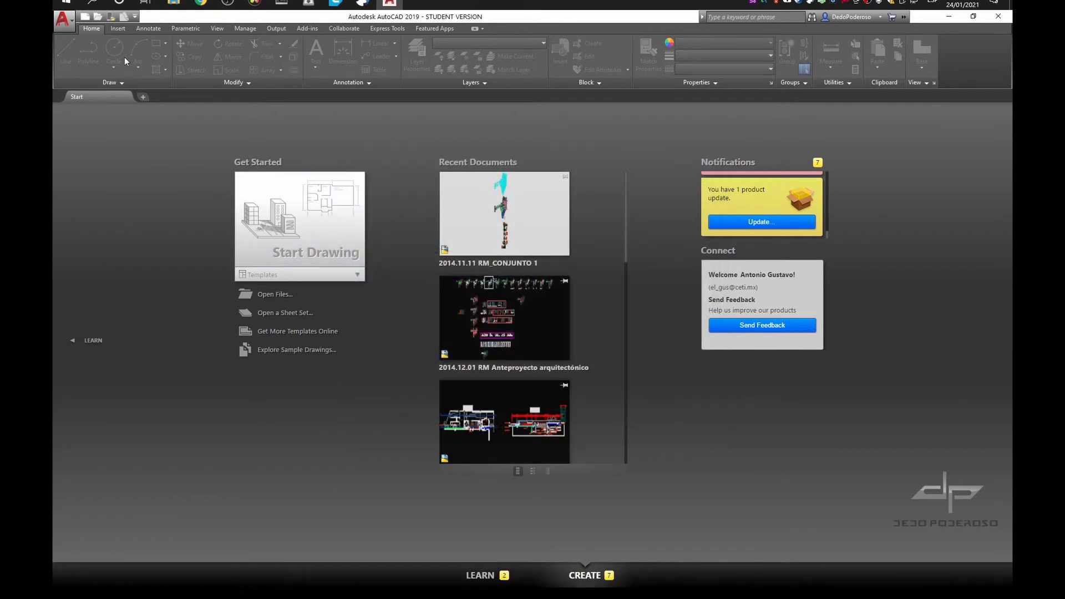
left_click(70, 21)
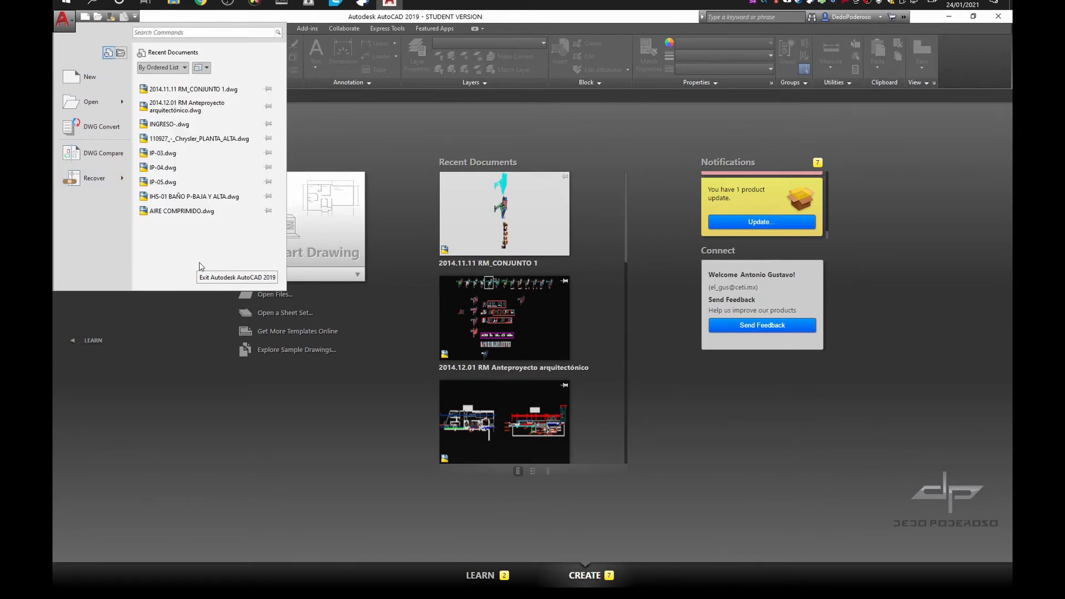
left_click(308, 364)
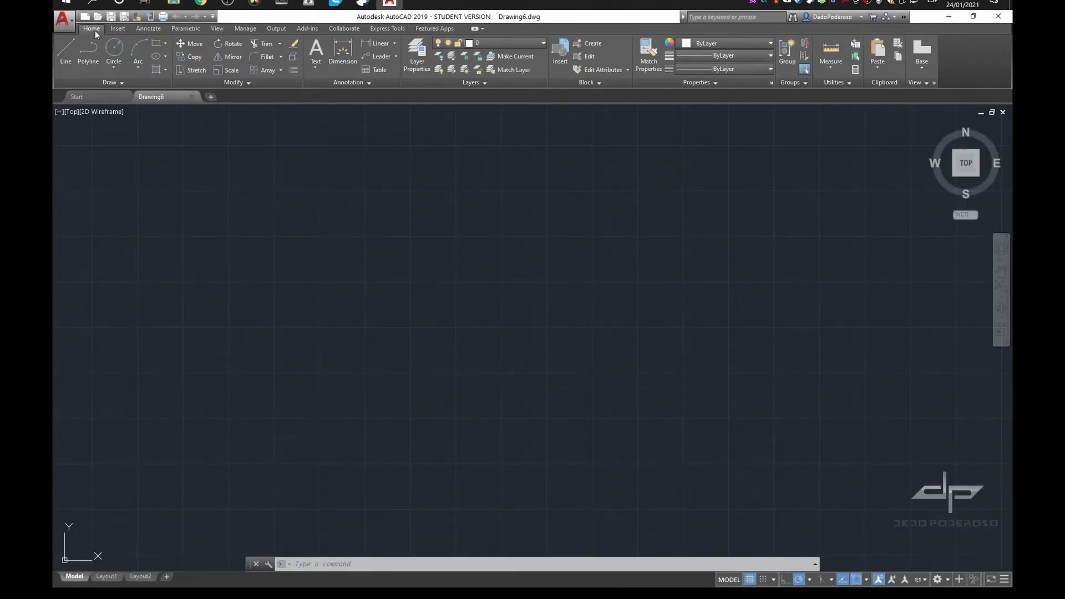
Review the tool sets of each ribbon category from Insert through Featured Apps, briefly opening the user interface customization, and return to Manage
left_click(120, 30)
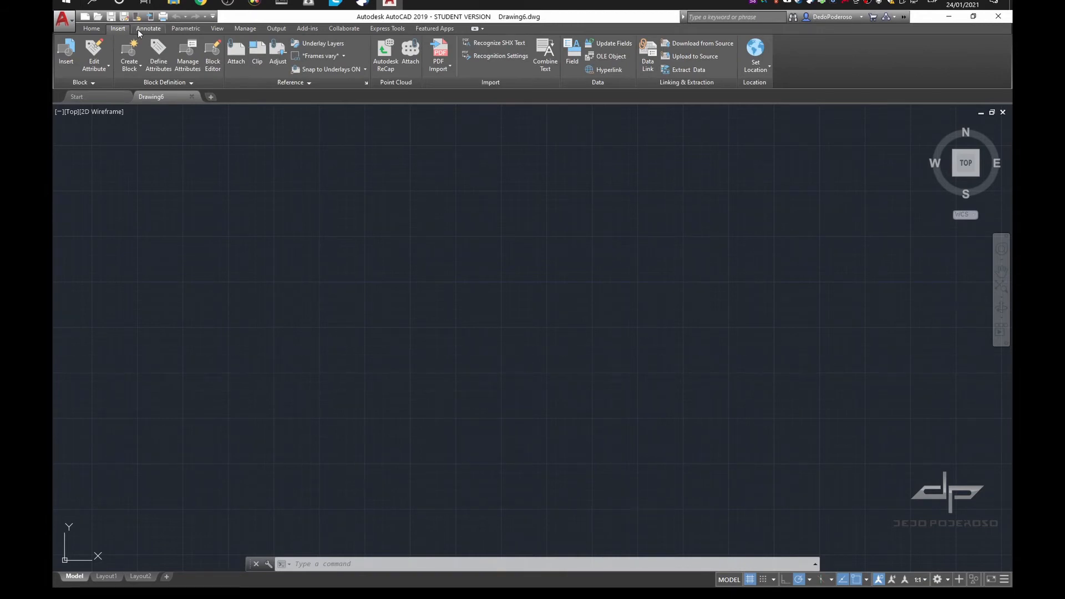
left_click(139, 33)
left_click(173, 28)
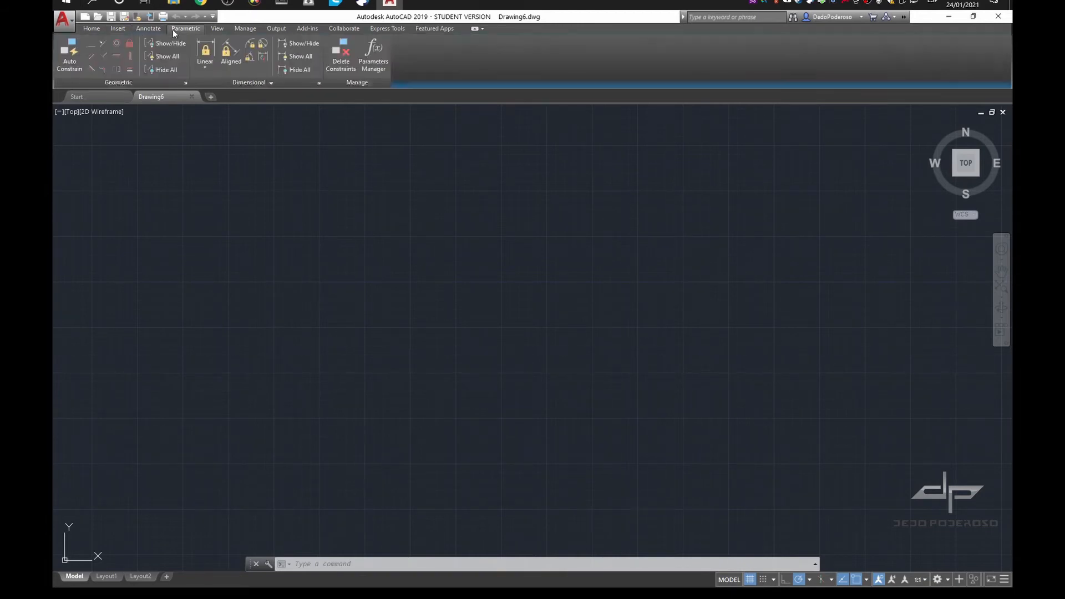
left_click(218, 30)
left_click(237, 34)
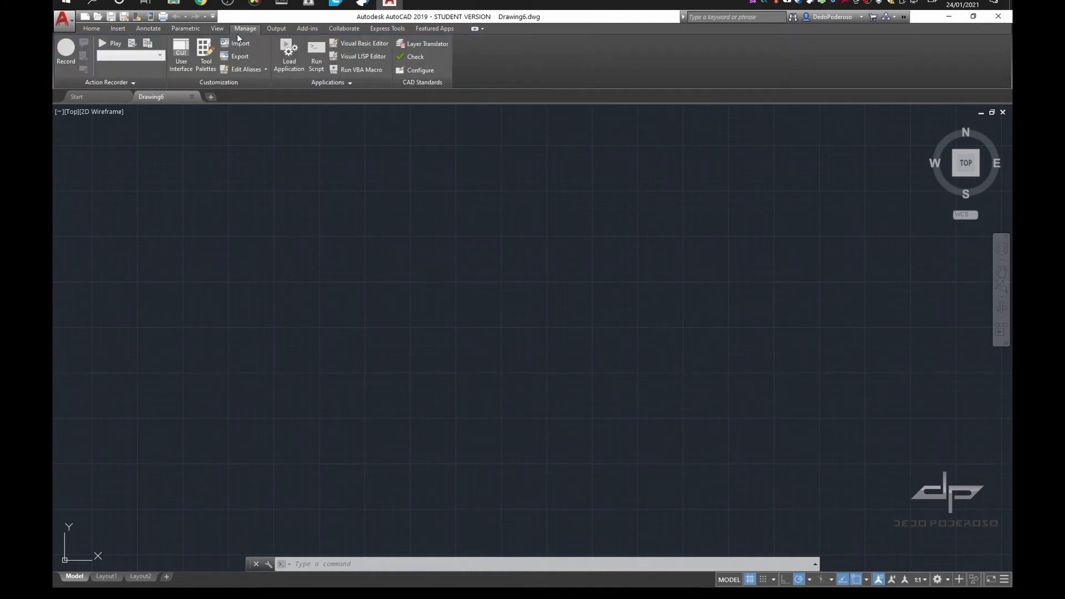
left_click(182, 55)
left_click(277, 30)
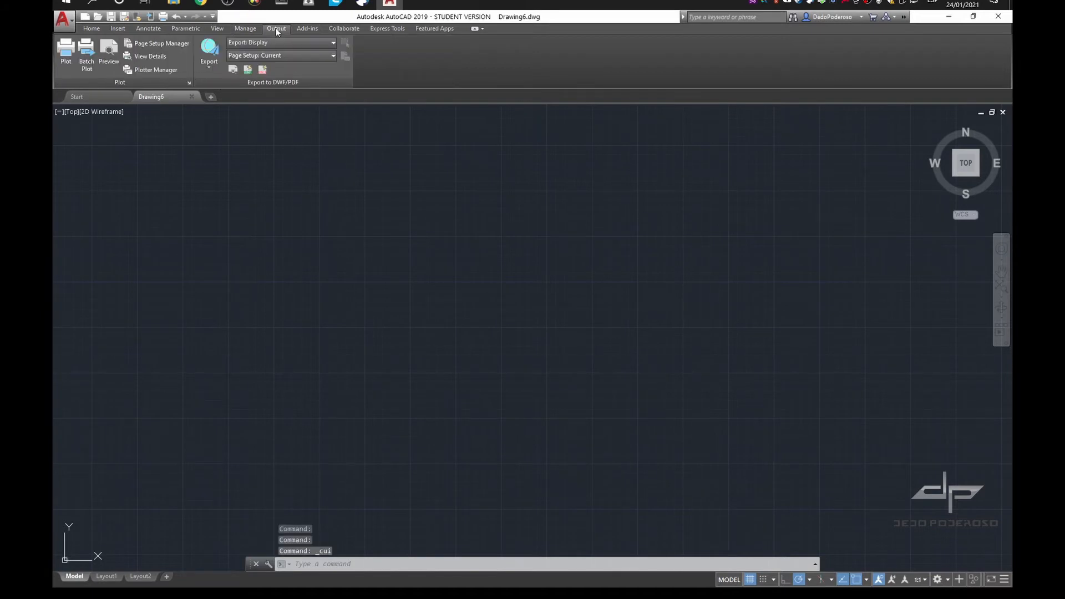
left_click(304, 29)
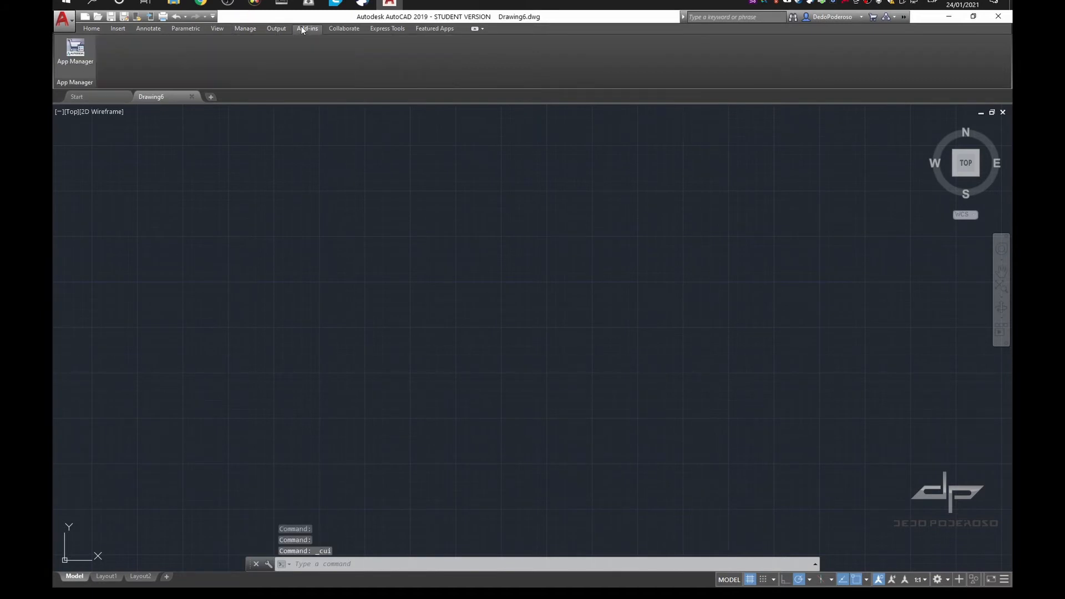
left_click(339, 28)
left_click(388, 29)
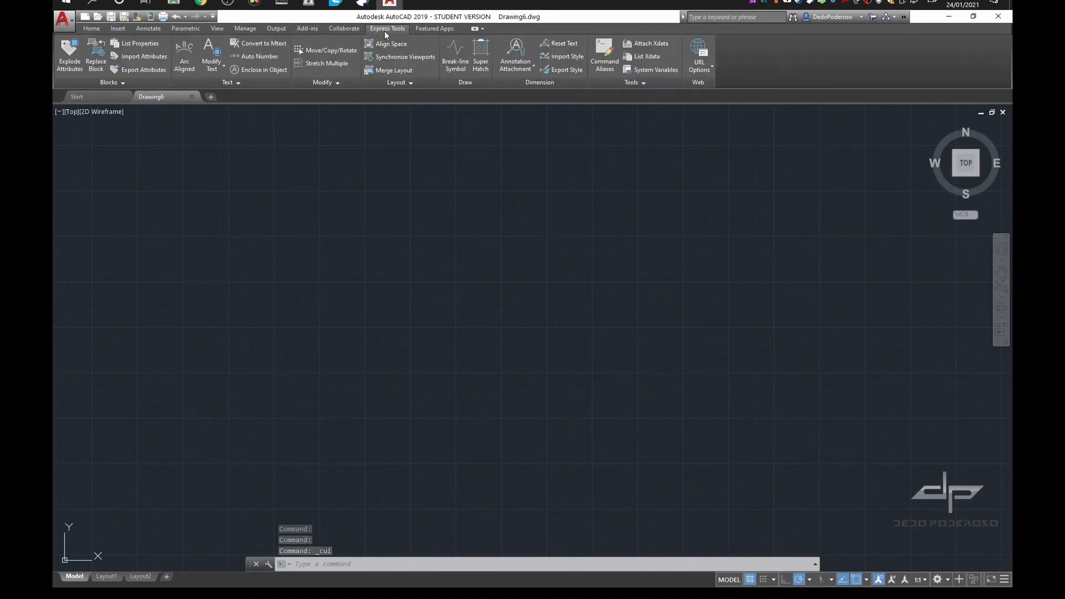
left_click(430, 30)
left_click(245, 28)
Open the Options dialog's display settings and apply the Light color scheme
type("op")
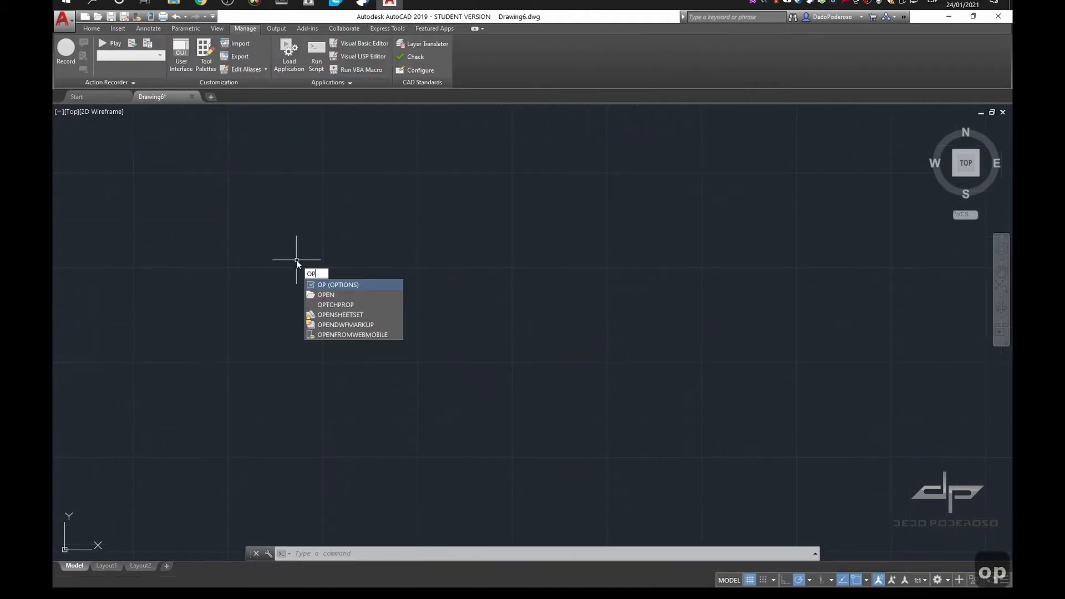
key("Return")
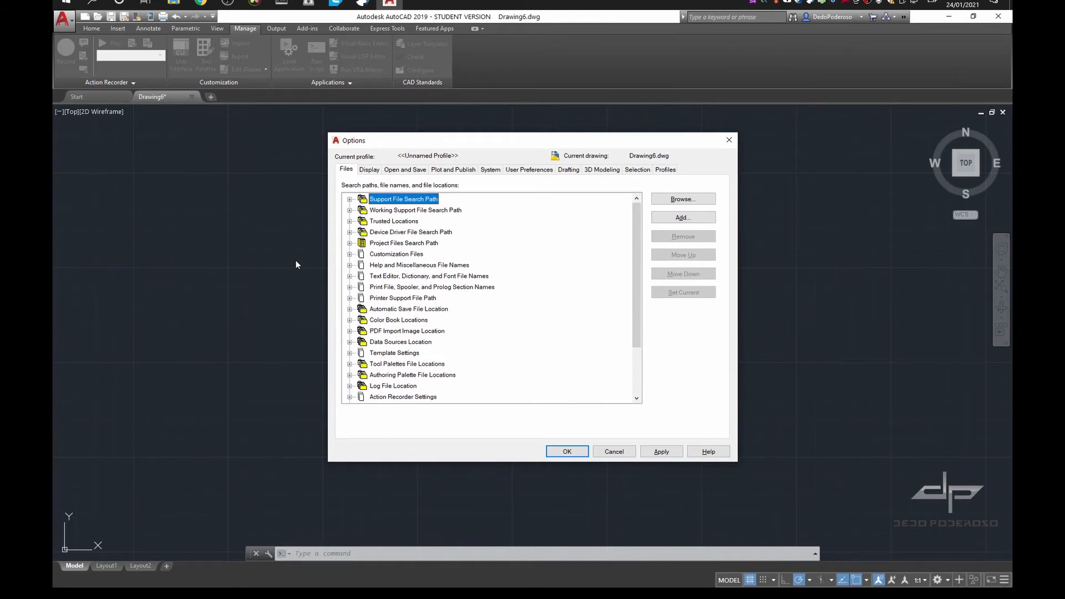
left_click(369, 169)
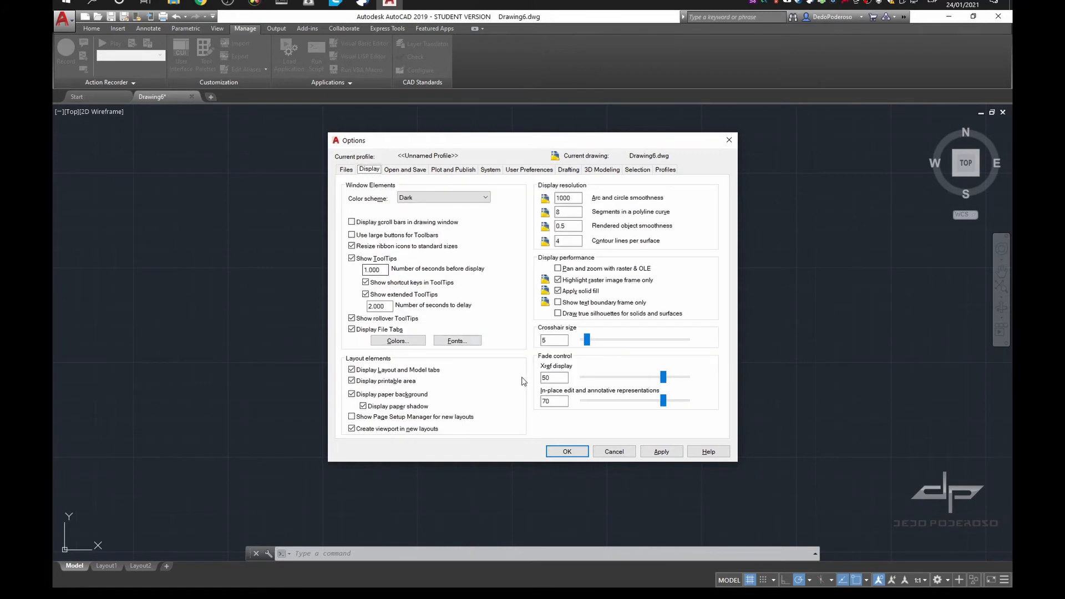
left_click(485, 198)
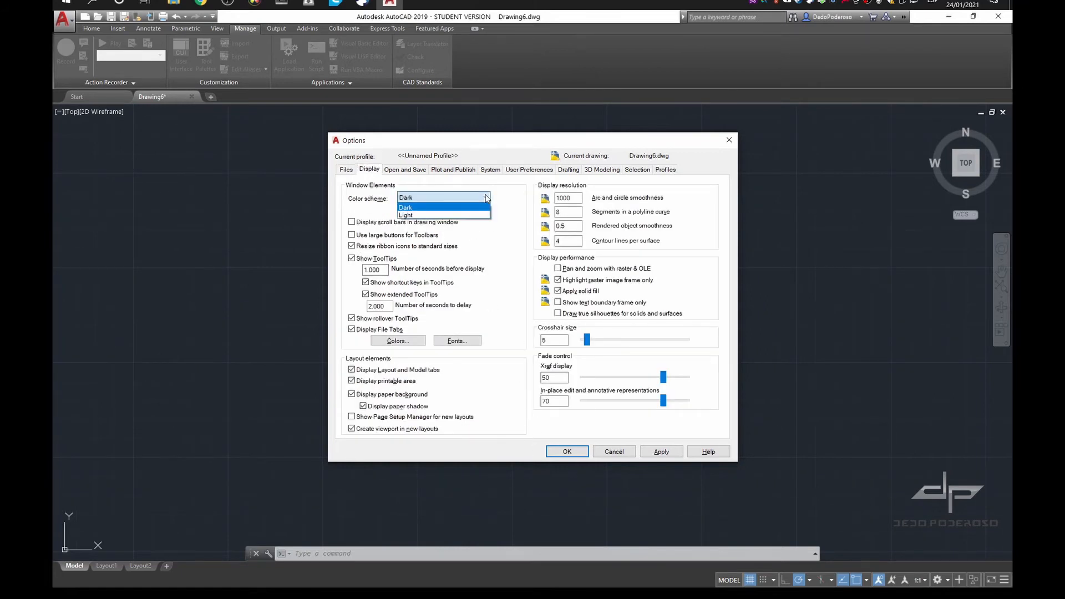
left_click(461, 215)
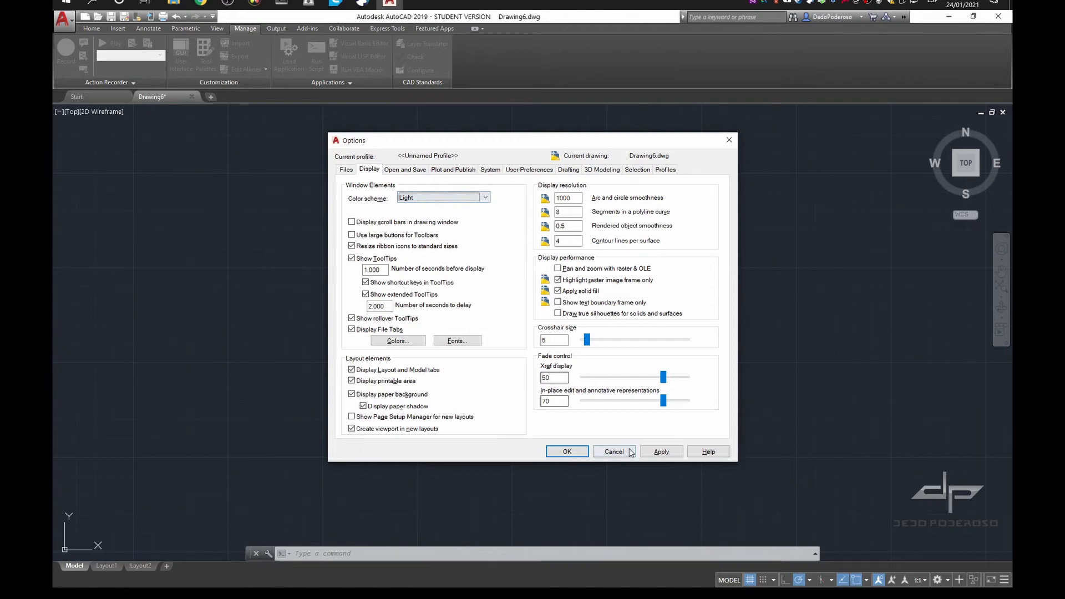
left_click(648, 451)
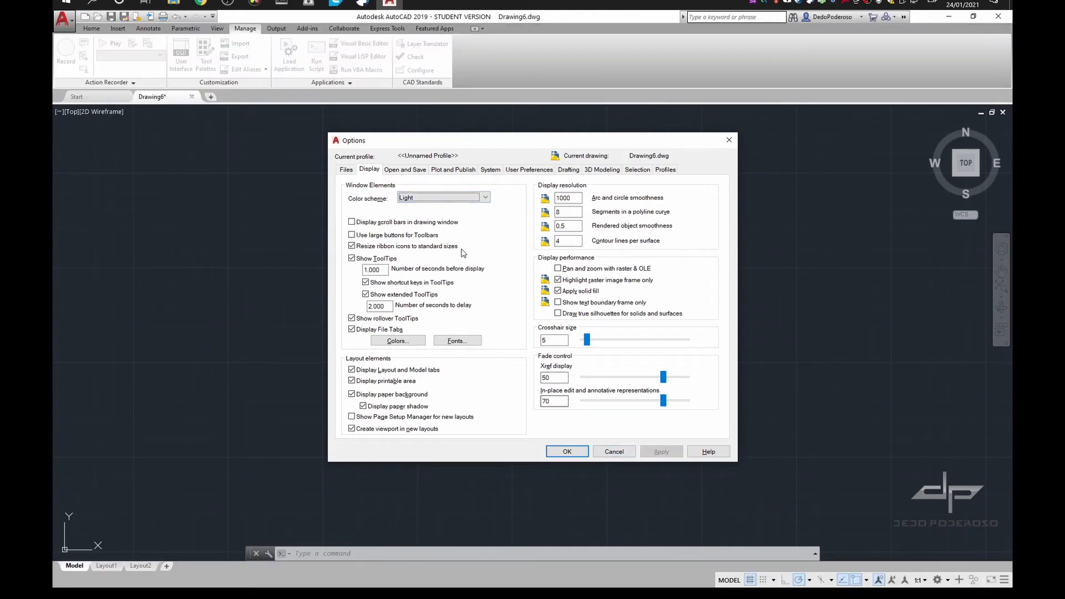
Set the color scheme back to Dark and apply it
left_click(483, 198)
left_click(450, 207)
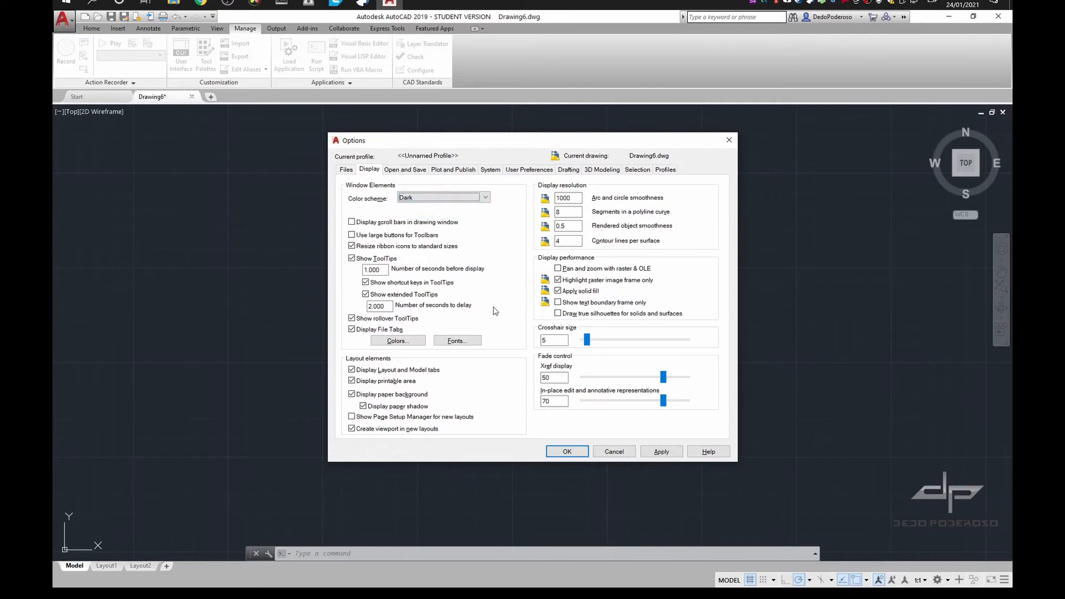
left_click(664, 451)
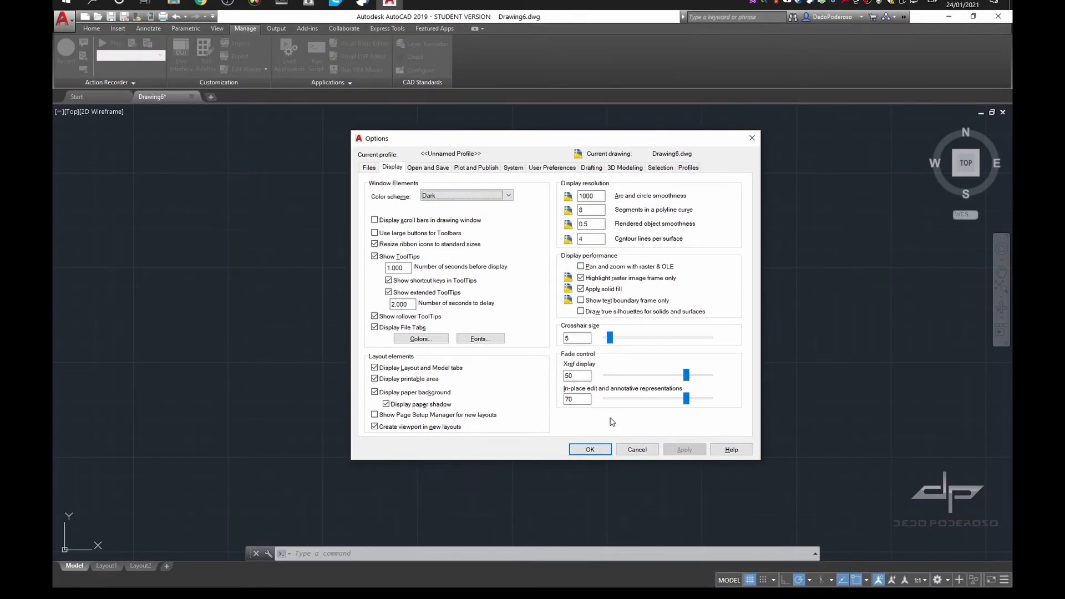
Set the crosshair size to 50, apply the change and close the Options dialog
left_click_drag(610, 343, 659, 341)
double_click(589, 337)
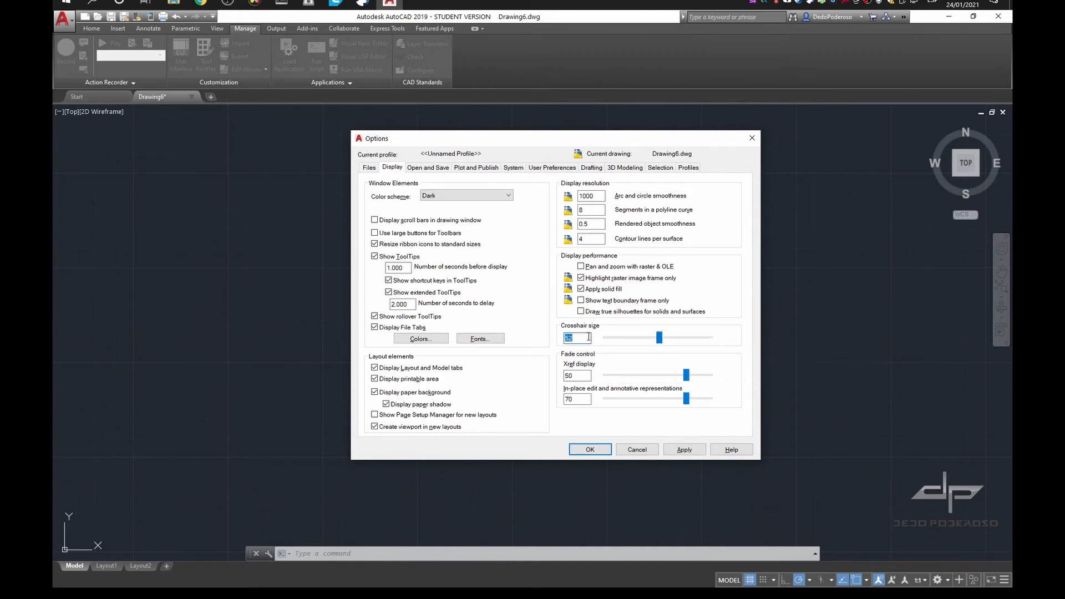
type("50")
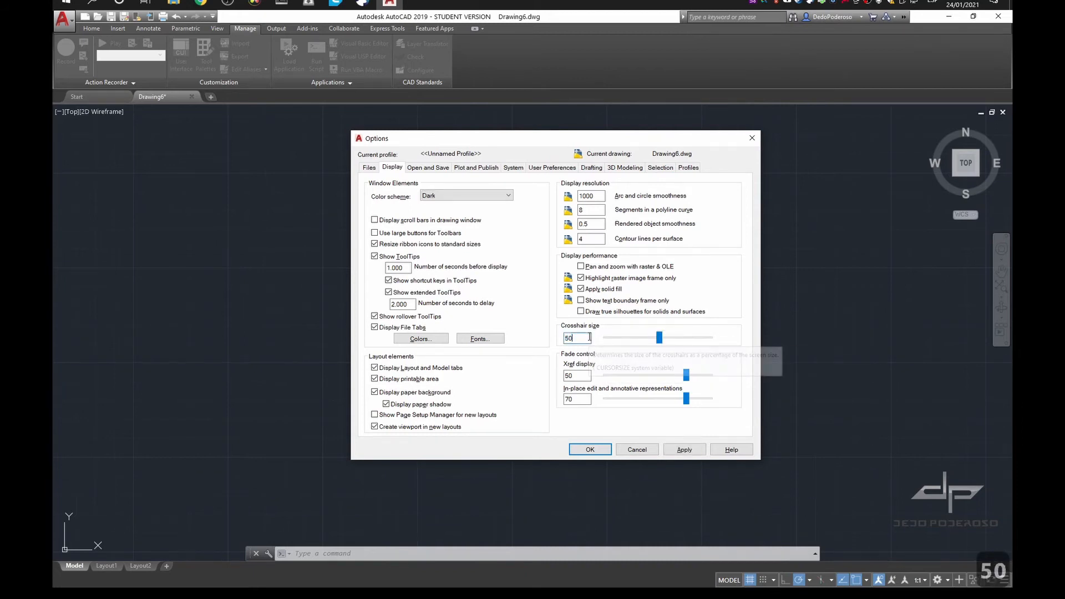
left_click(682, 451)
left_click(590, 449)
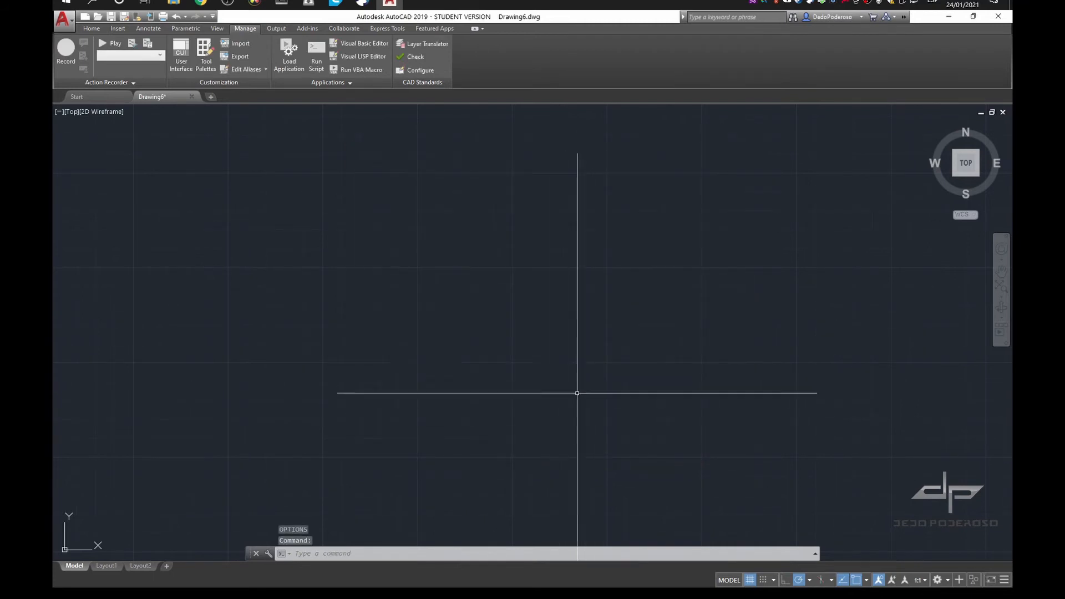
Reopen Options, reduce the crosshair size to 3 and accept the change
type("op")
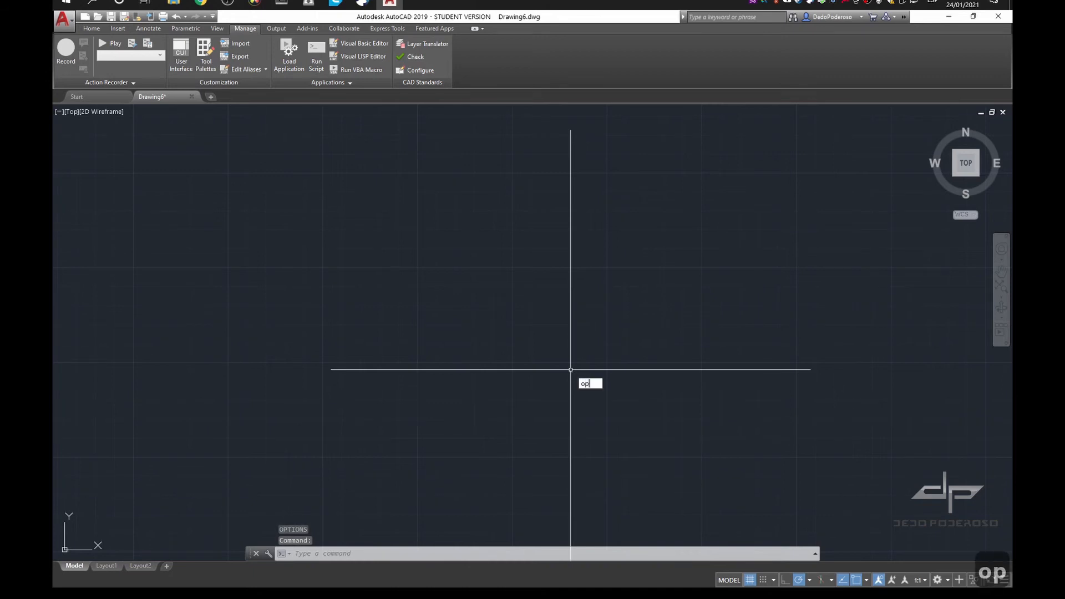
key("Return")
double_click(584, 340)
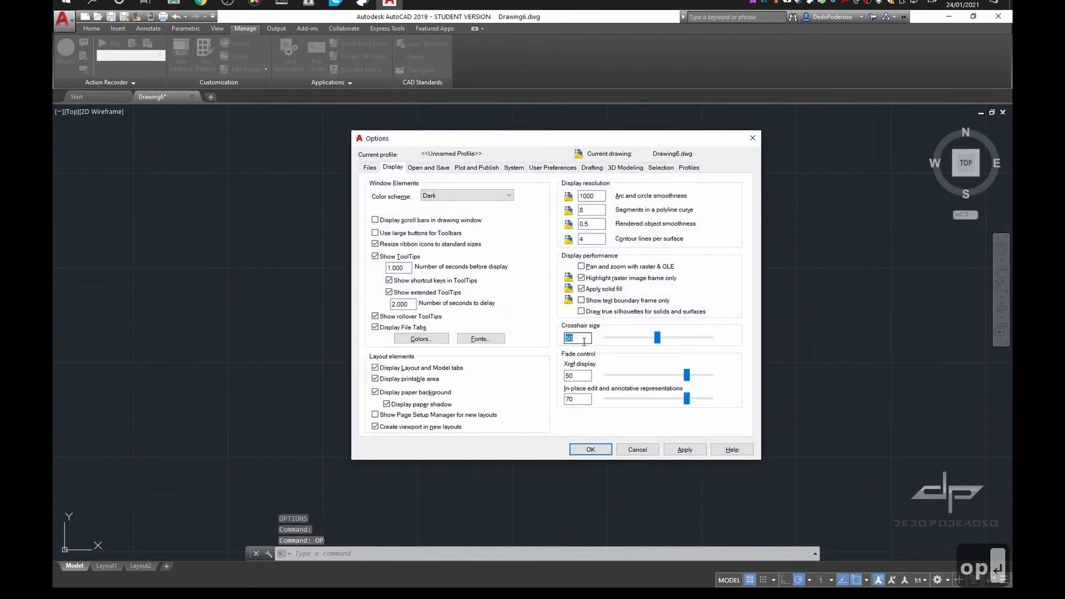
type("3")
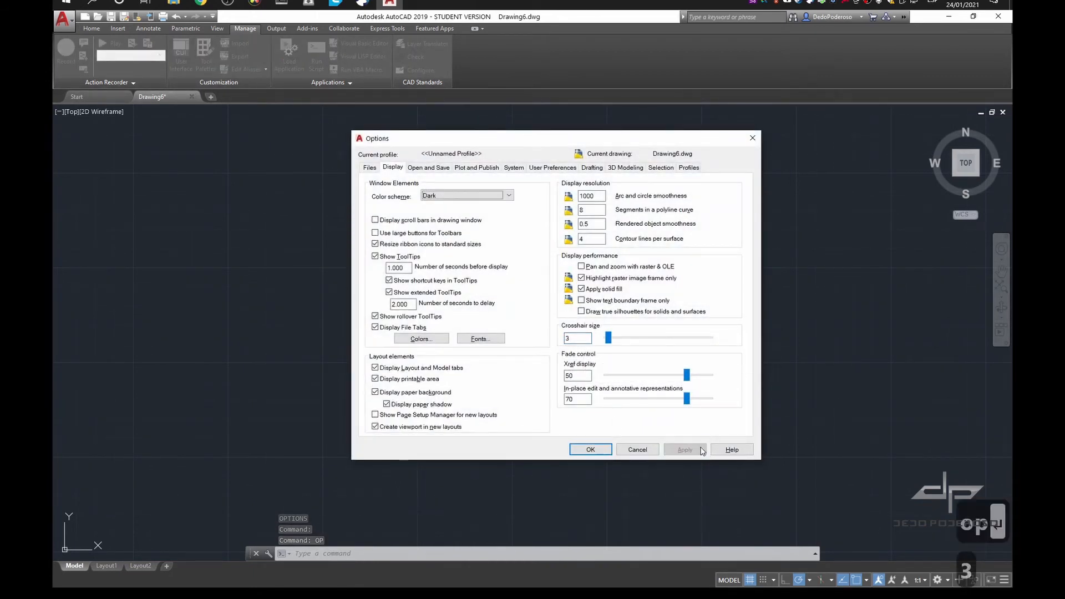
left_click(589, 451)
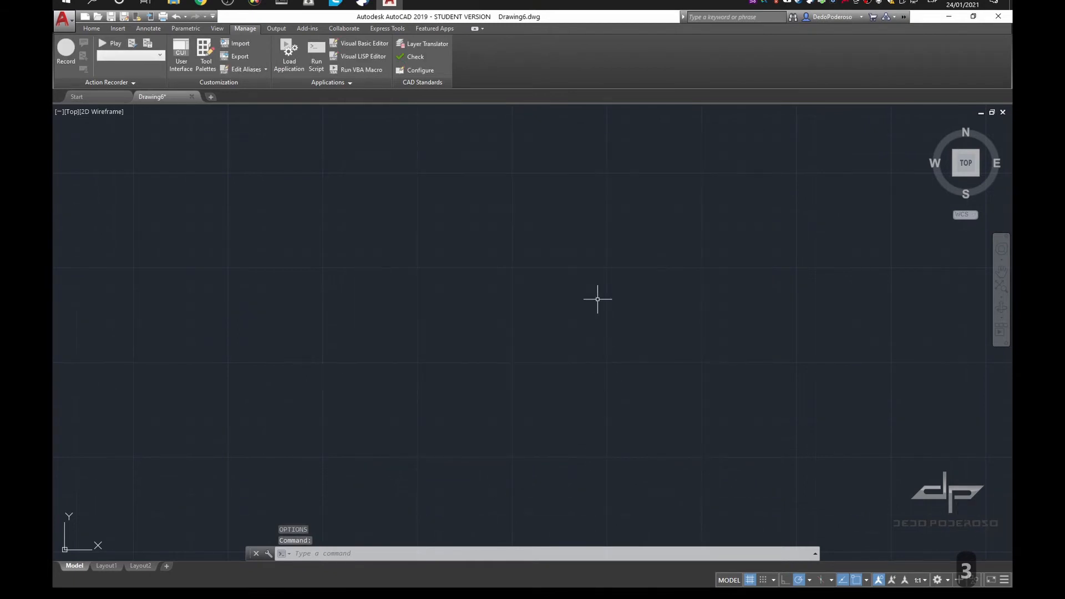
Reopen Options, set the crosshair size to 100 and accept, returning to the drawing area
type("op")
key("Return")
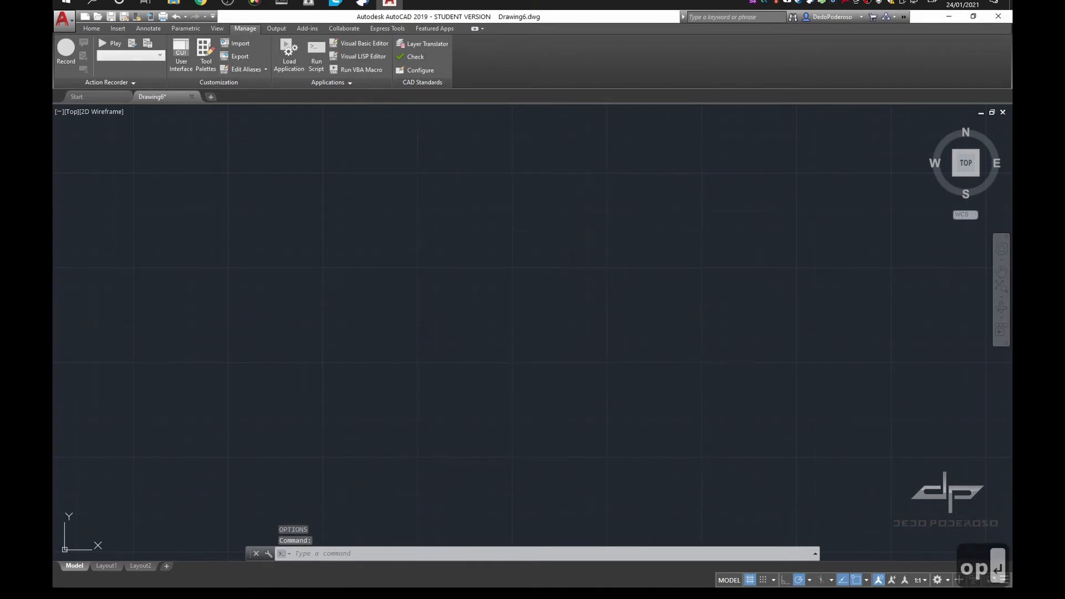
double_click(577, 337)
type("100")
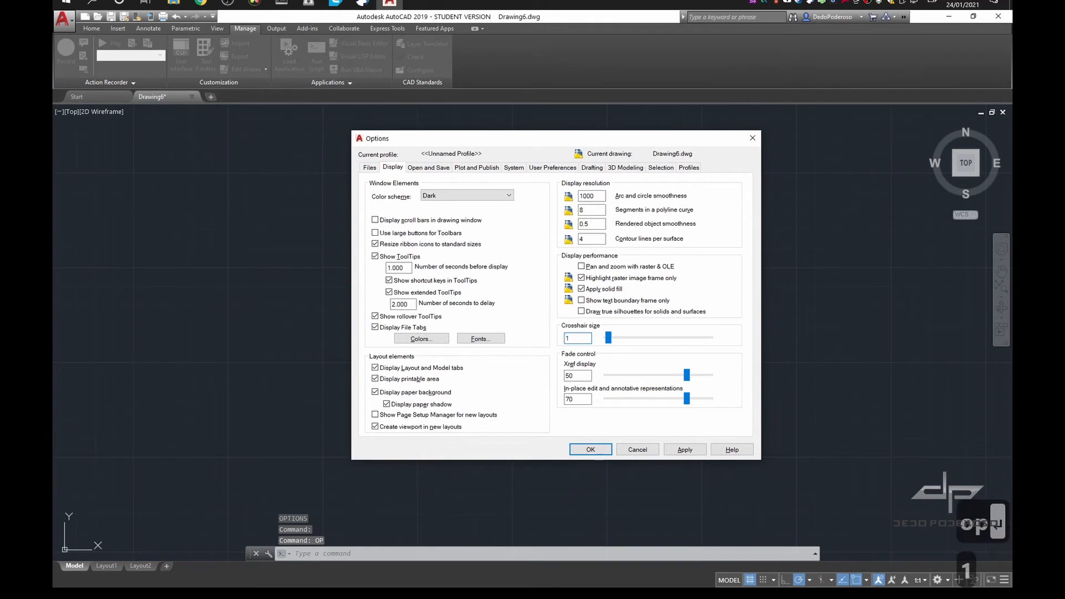
left_click(590, 450)
left_click(585, 268)
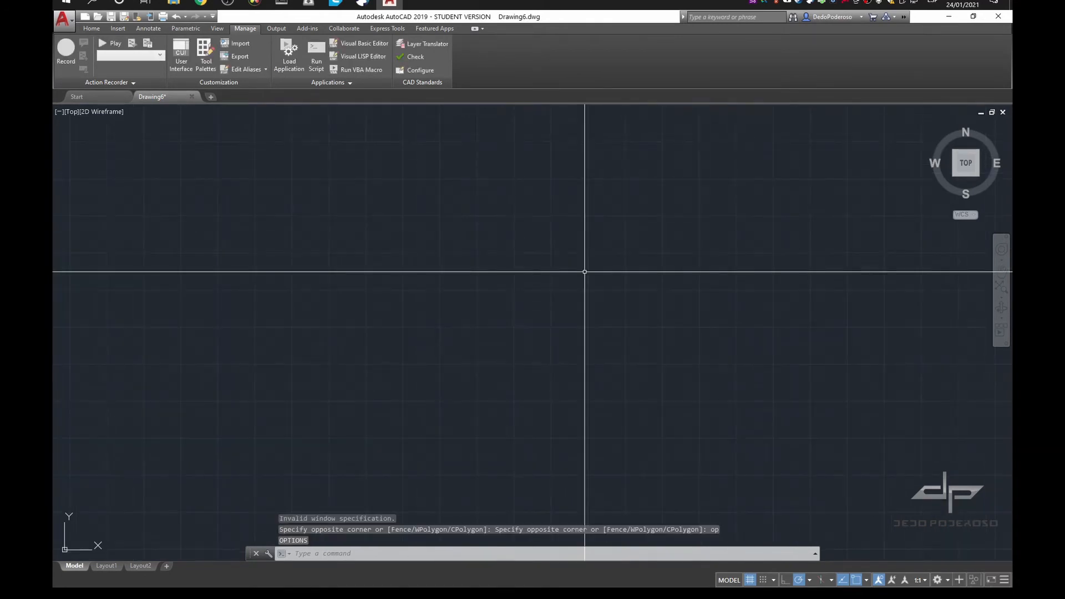
Examine the file formats available for saving drawings in the Open and Save settings of the Options dialog
type("op")
key("Return")
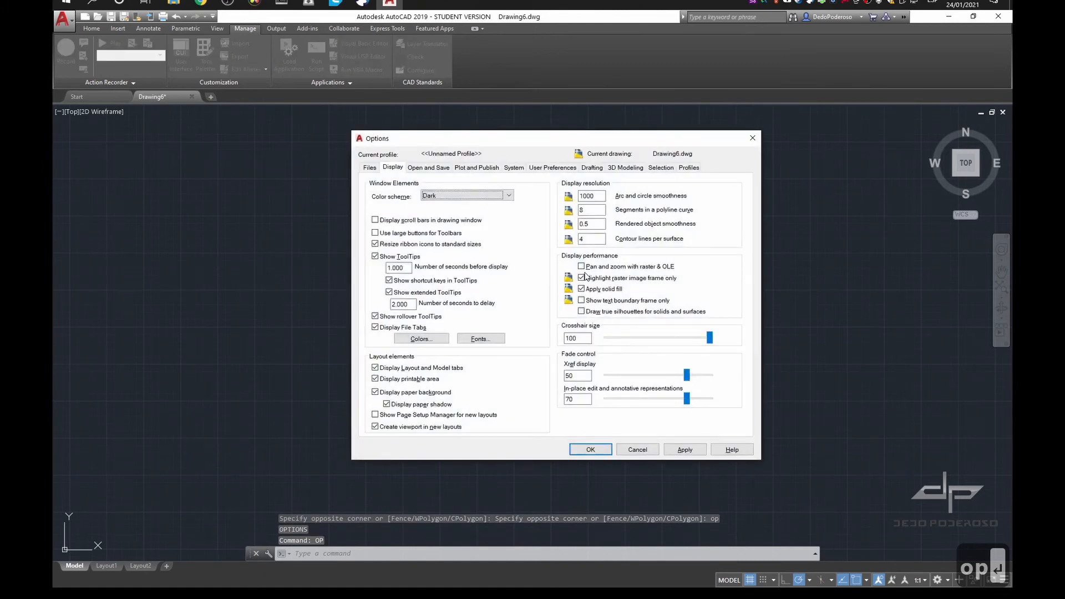
left_click(443, 169)
left_click(474, 206)
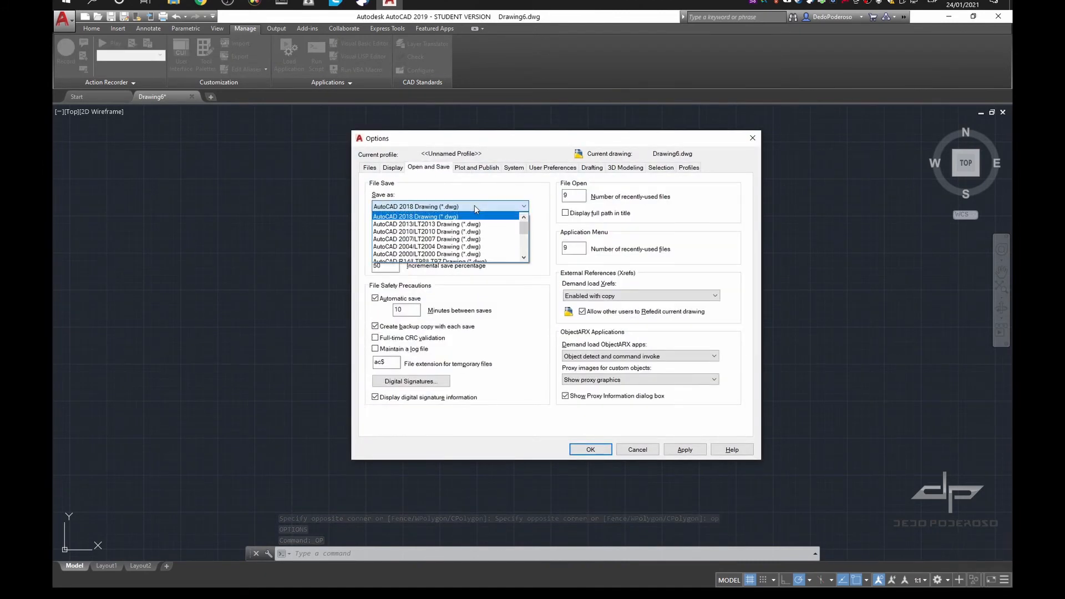
scroll(477, 238, "down", 1)
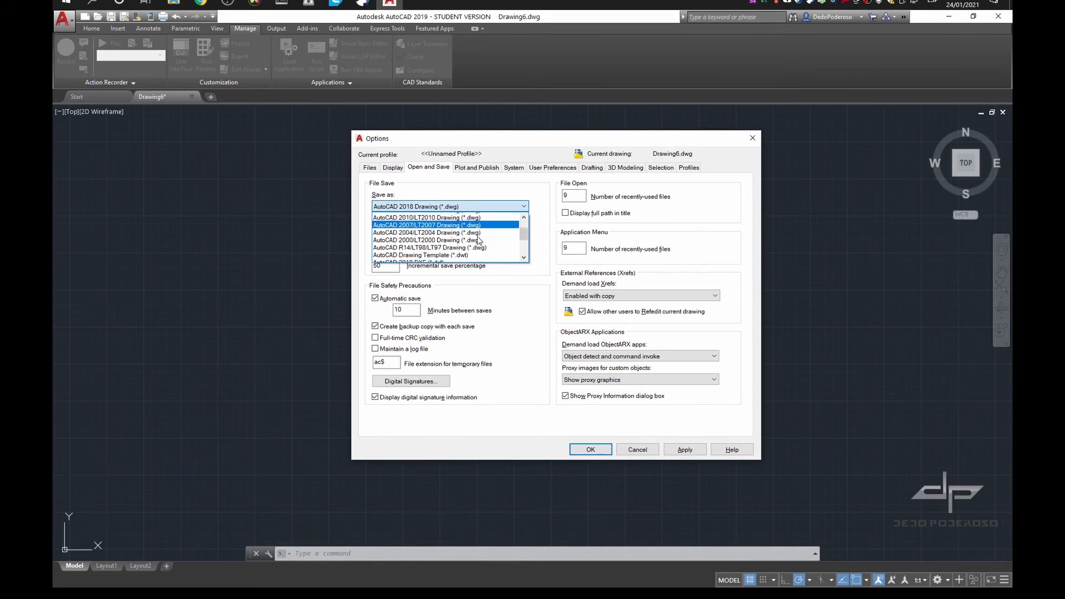
scroll(478, 234, "up", 1)
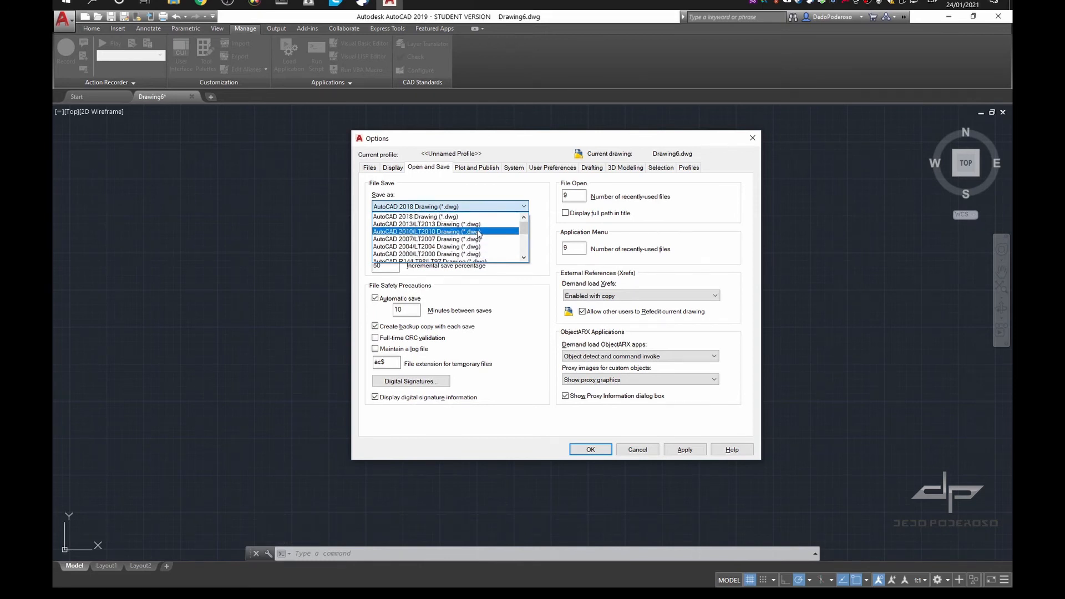
scroll(475, 237, "down", 1)
scroll(473, 238, "down", 3)
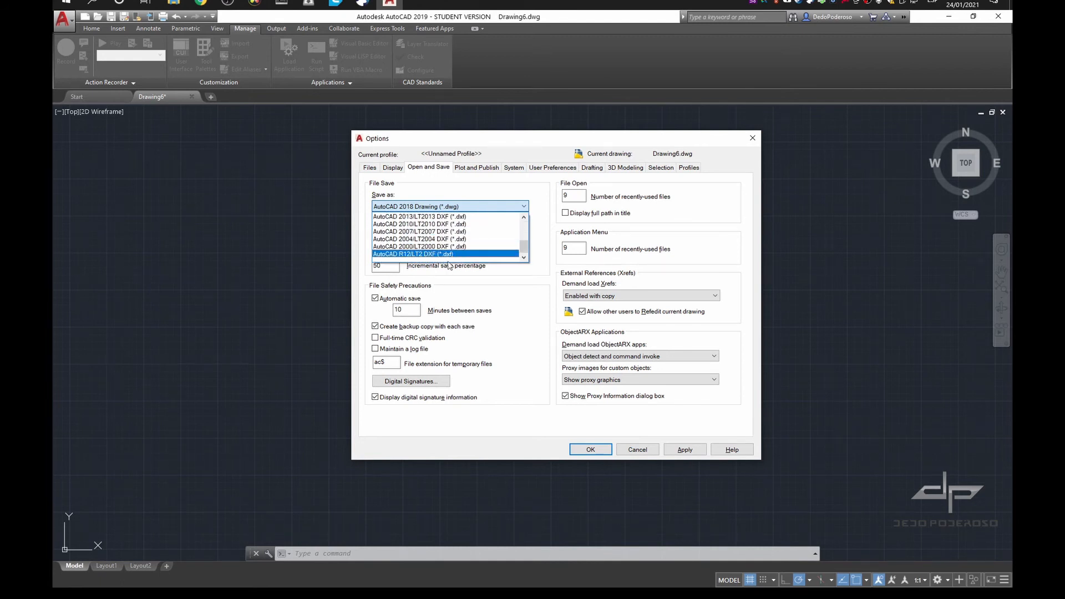
scroll(450, 250, "up", 3)
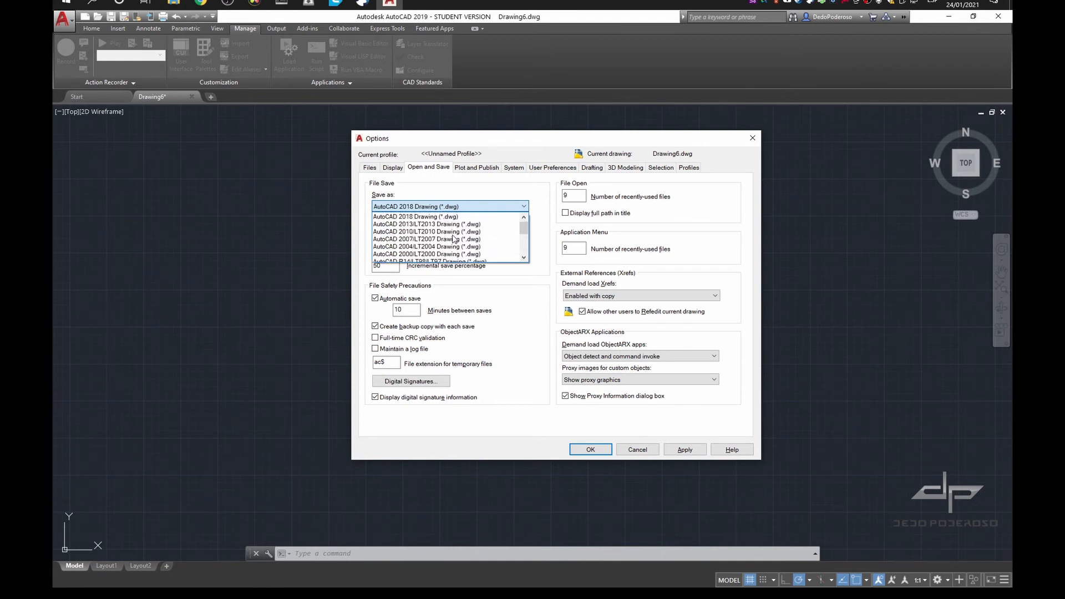
scroll(453, 248, "down", 3)
key("alt+Tab")
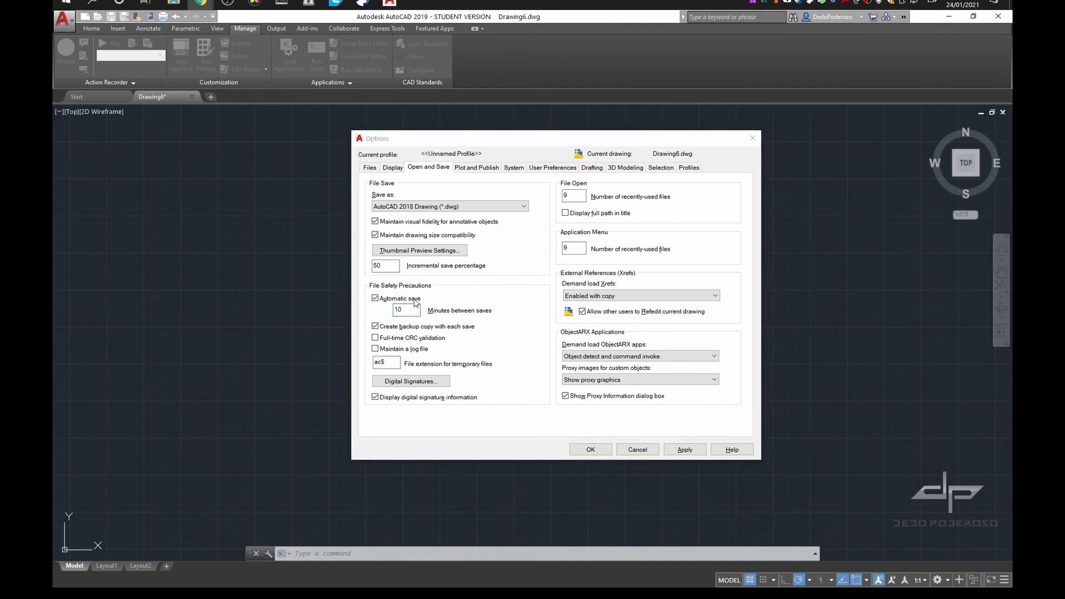
Set the automatic save interval to 4 minutes and apply the change
double_click(415, 310)
type("4")
key("alt+a")
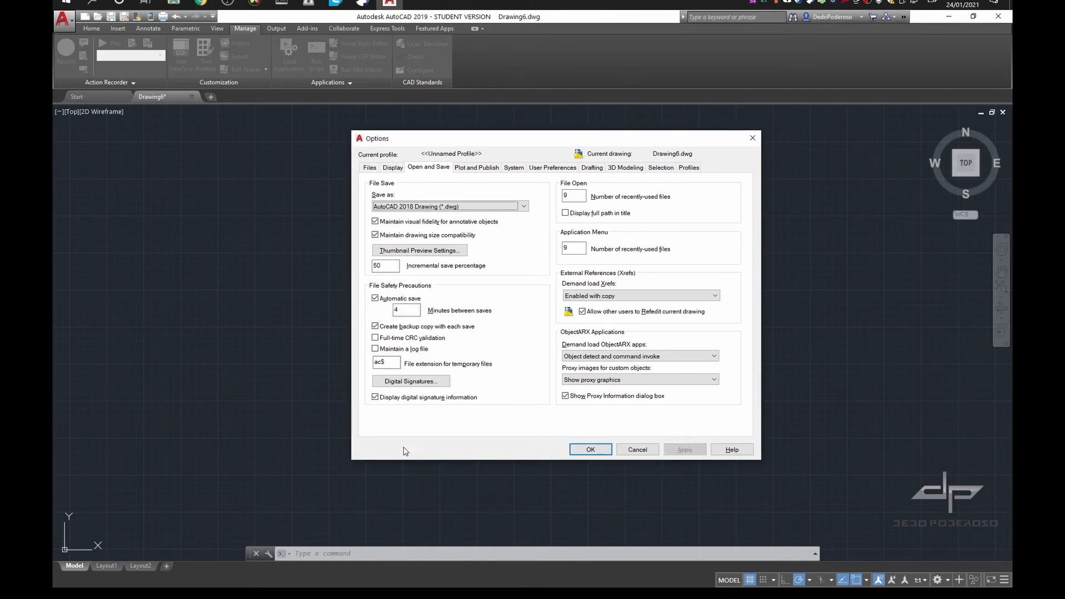
View the Digital Signatures settings and cancel out of them
left_click(427, 382)
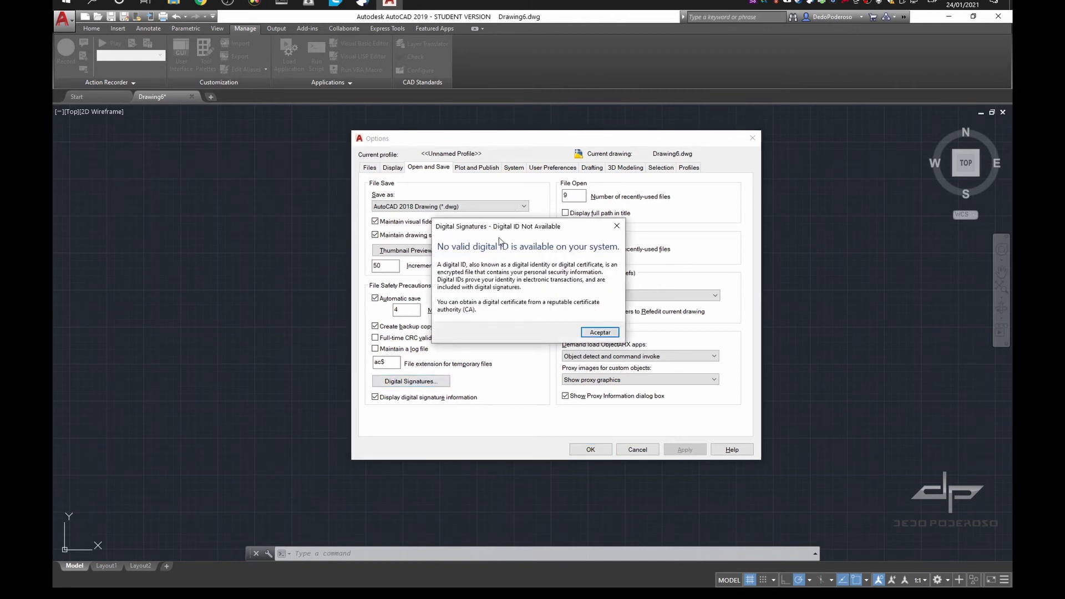
left_click(599, 333)
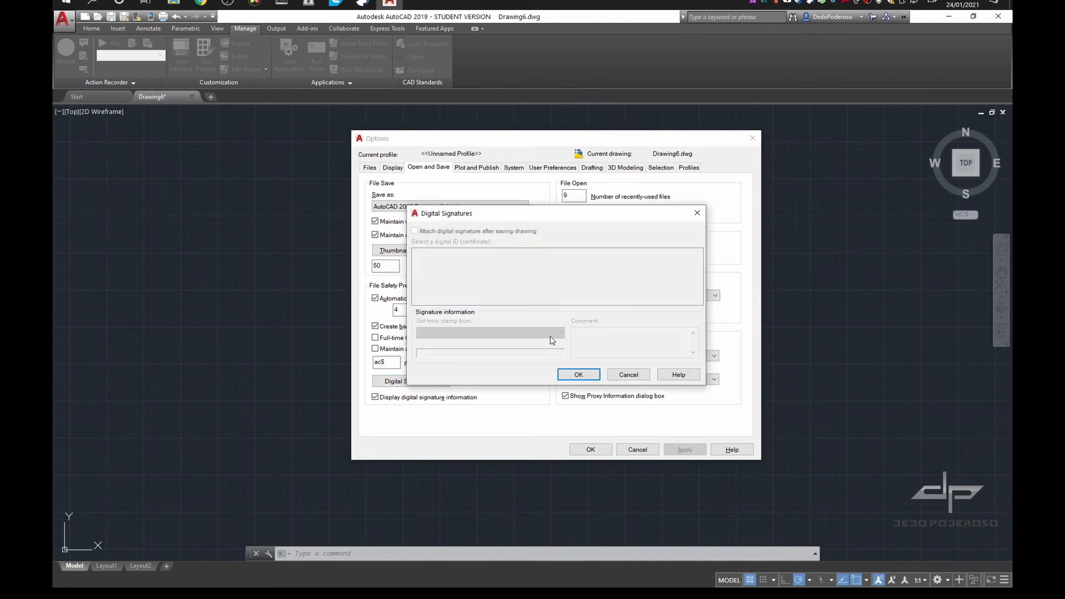
left_click(628, 374)
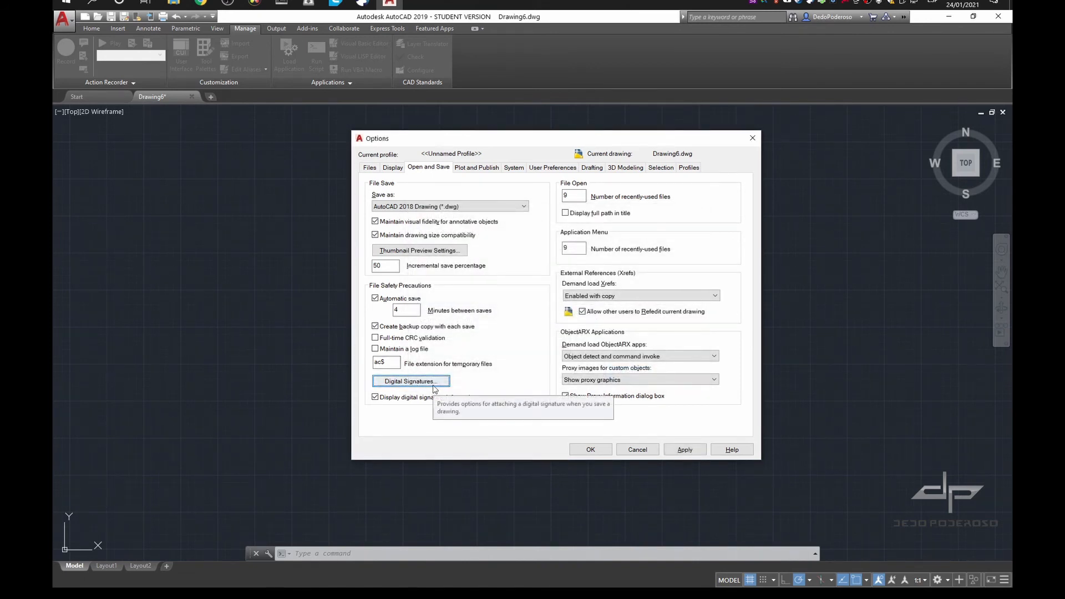
Browse the default output devices in the Plot and Publish settings and choose Microsoft Print to PDF
left_click(484, 167)
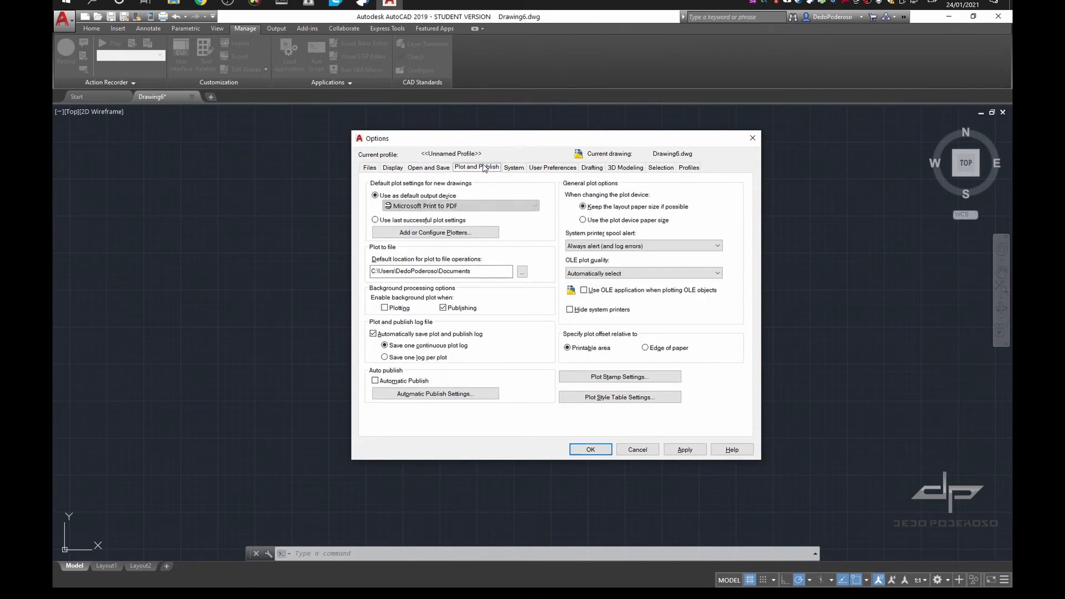
left_click(444, 206)
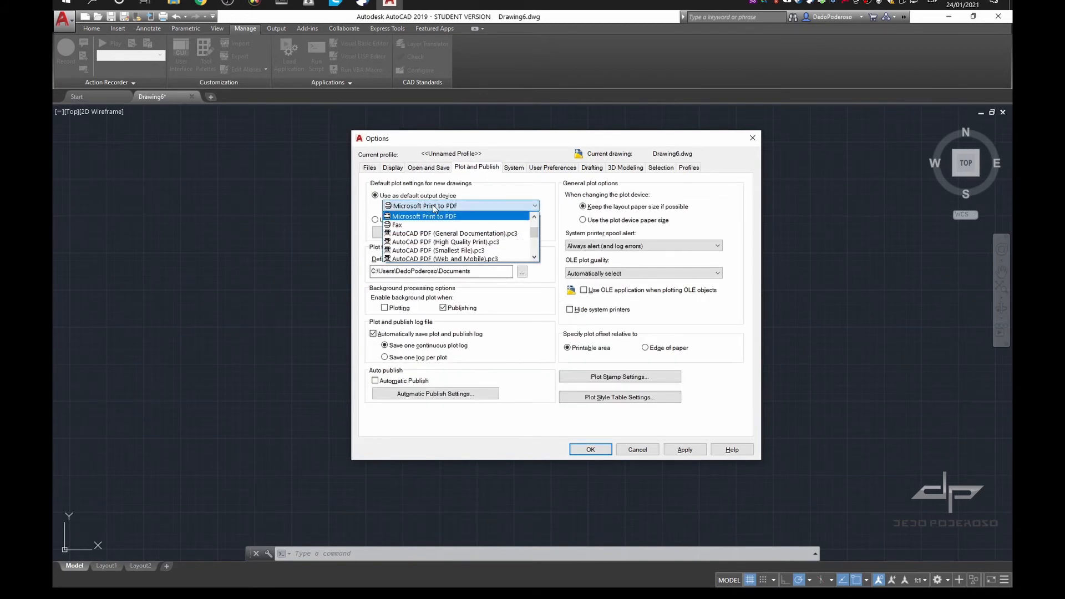
scroll(430, 244, "up", 2)
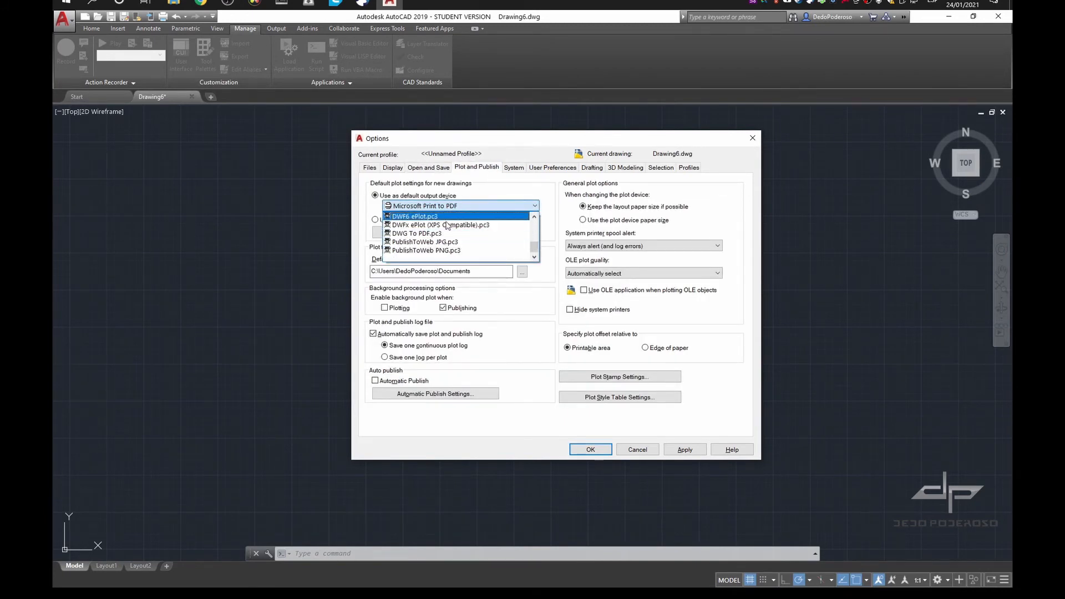
scroll(437, 232, "down", 5)
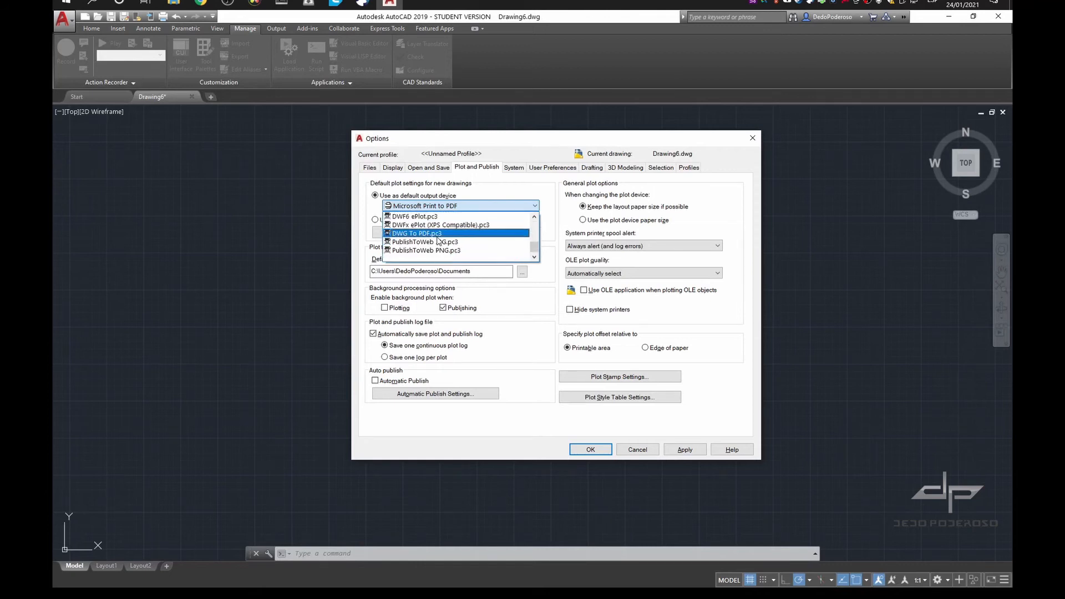
scroll(445, 215, "up", 5)
scroll(452, 224, "down", 3)
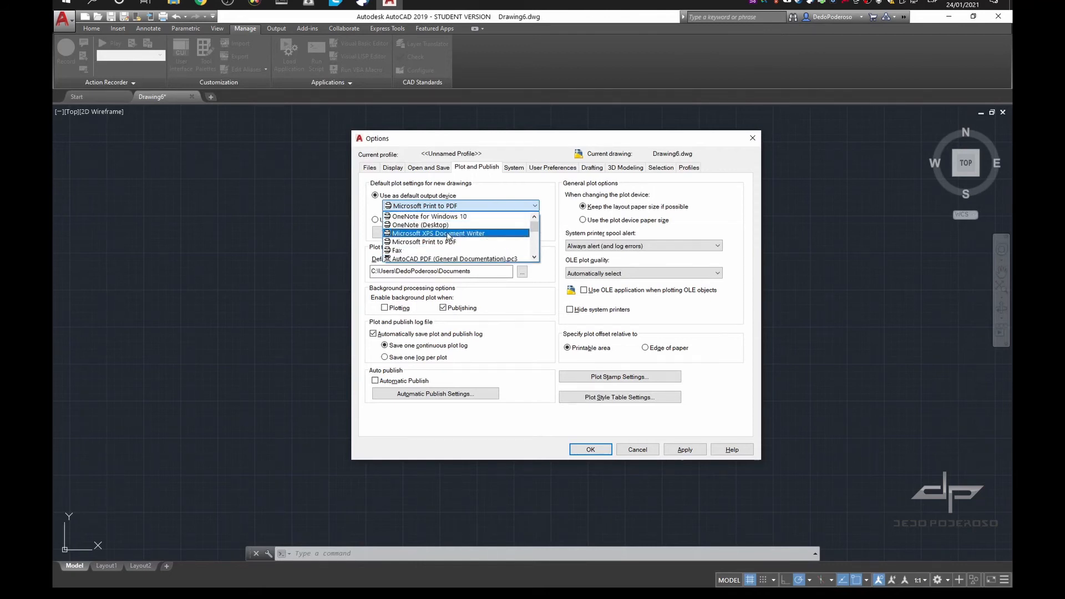
scroll(447, 227, "up", 2)
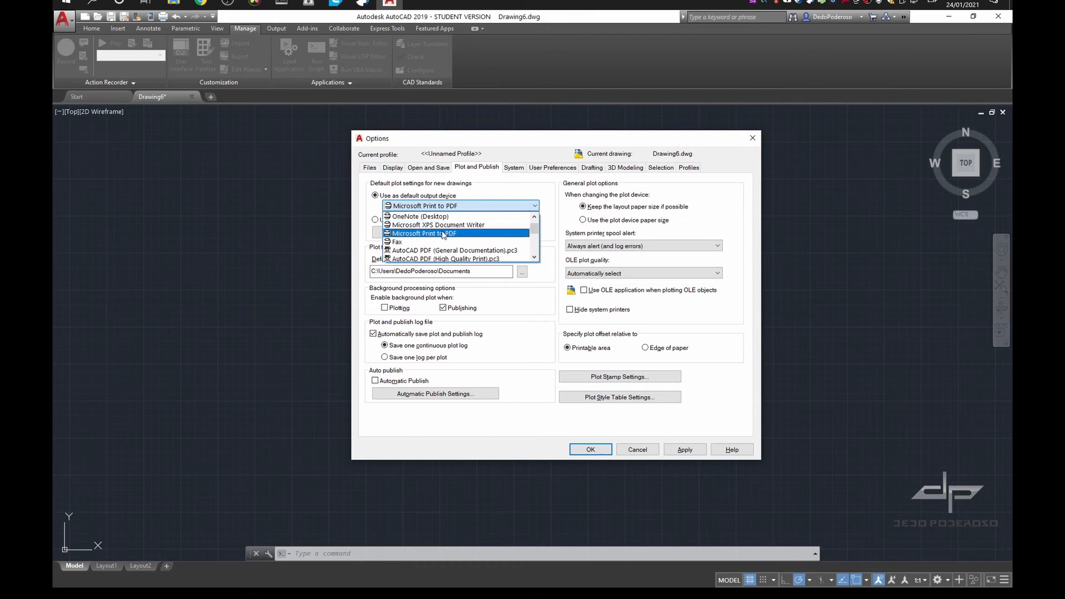
left_click(439, 233)
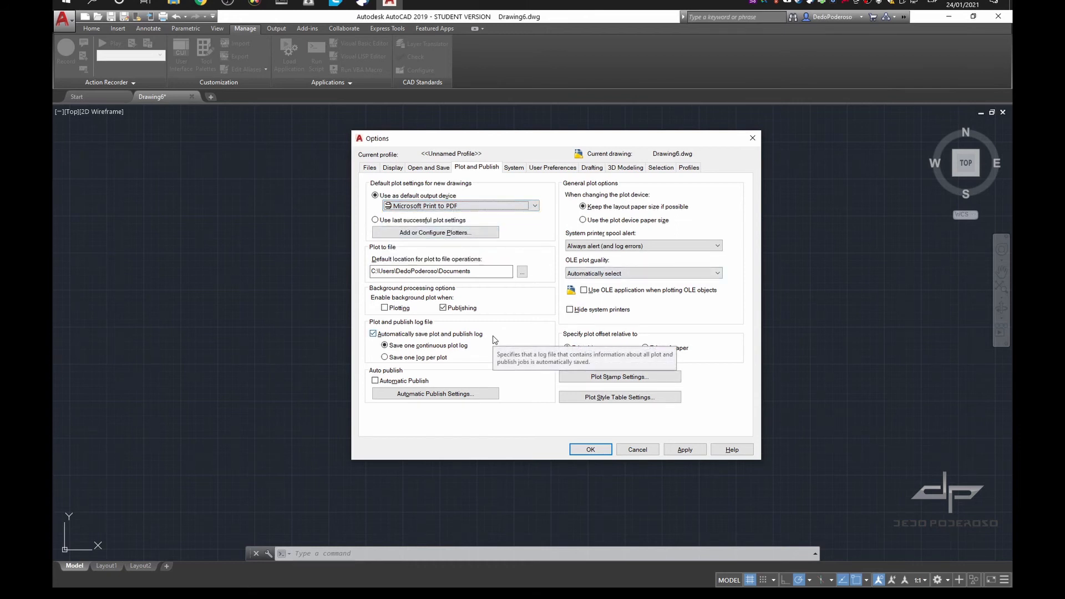
key("Tab")
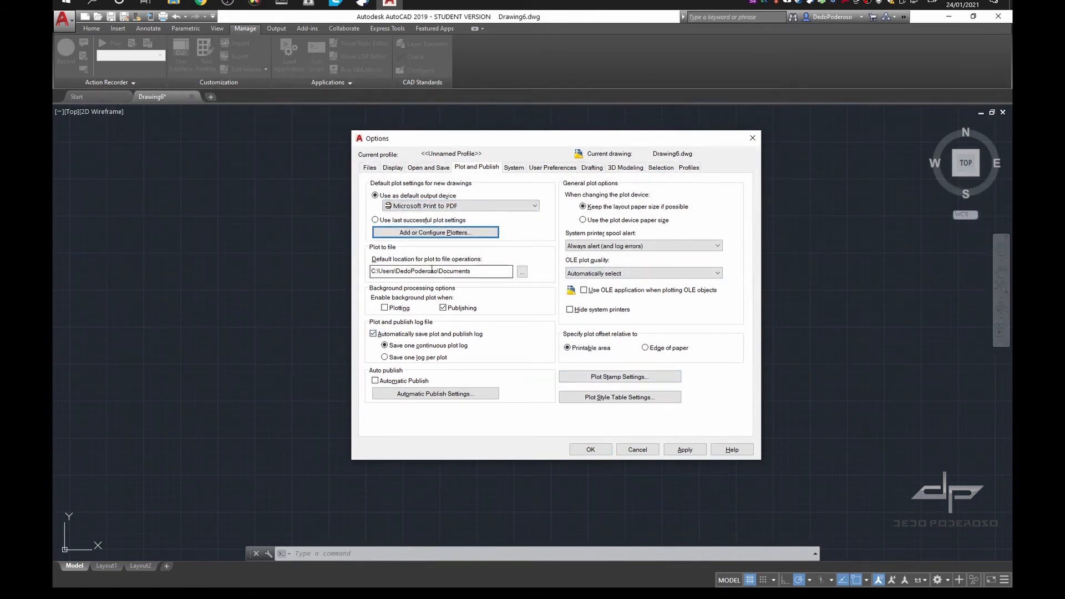
Create a folder named practicas in Documents\nuCETI\aCad and set it as the default location for plot-to-file operations
left_click(522, 272)
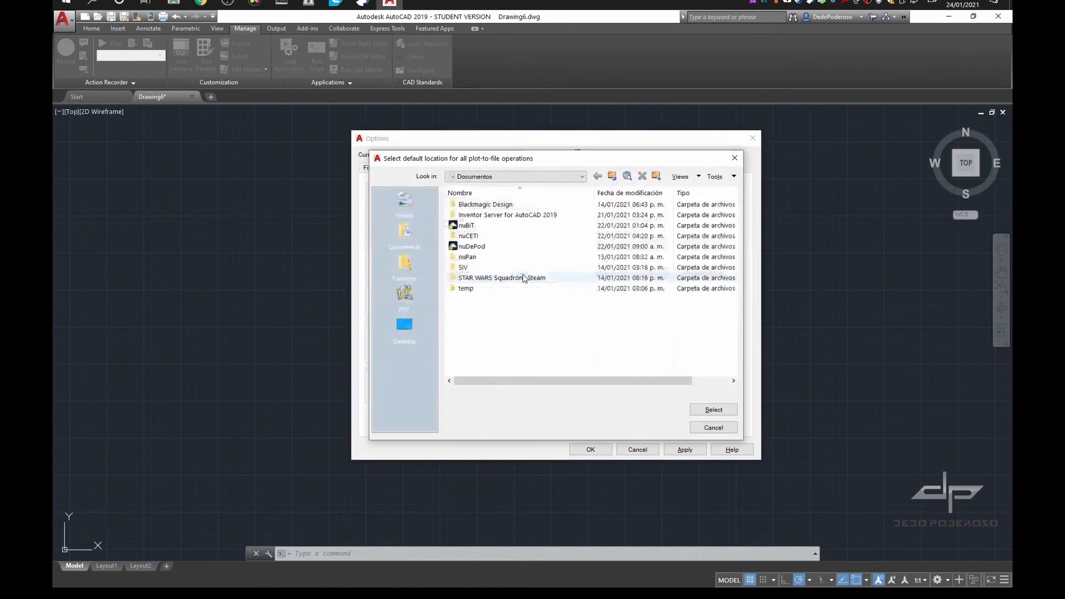
double_click(495, 236)
double_click(499, 205)
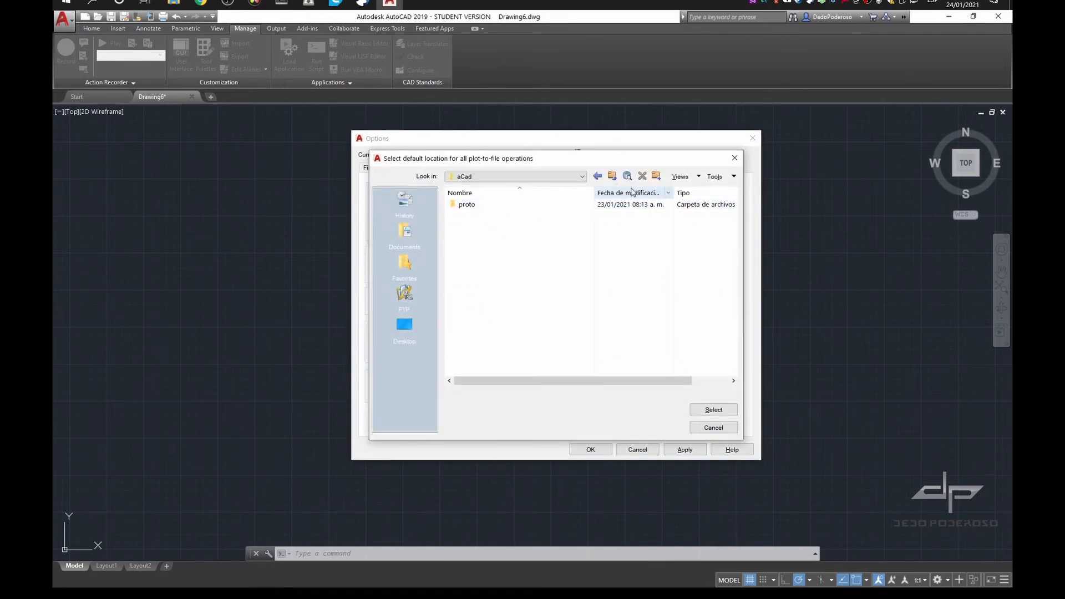
left_click(655, 177)
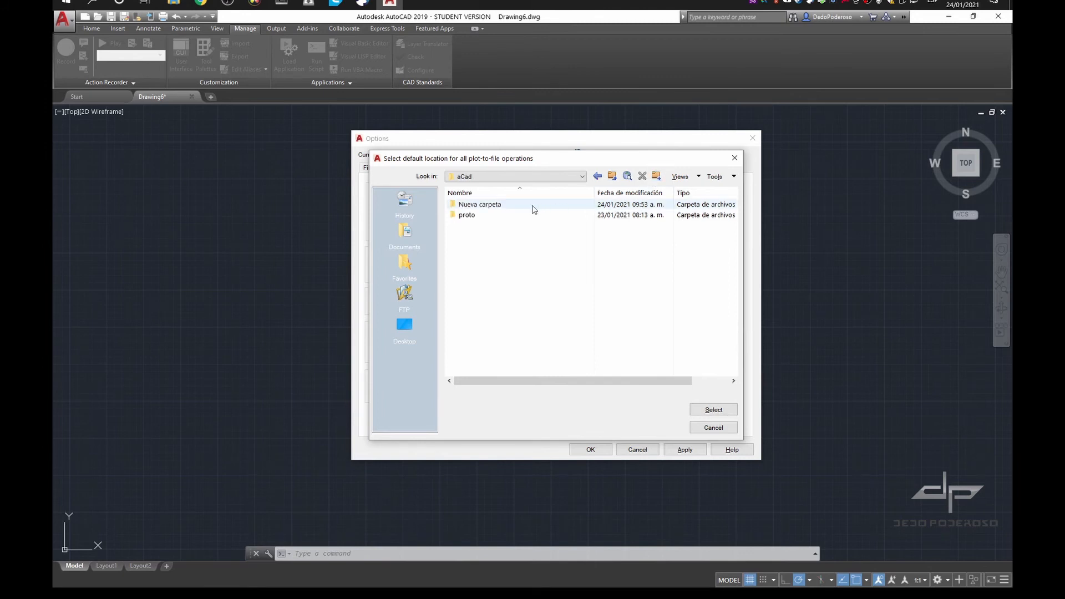
key("F2")
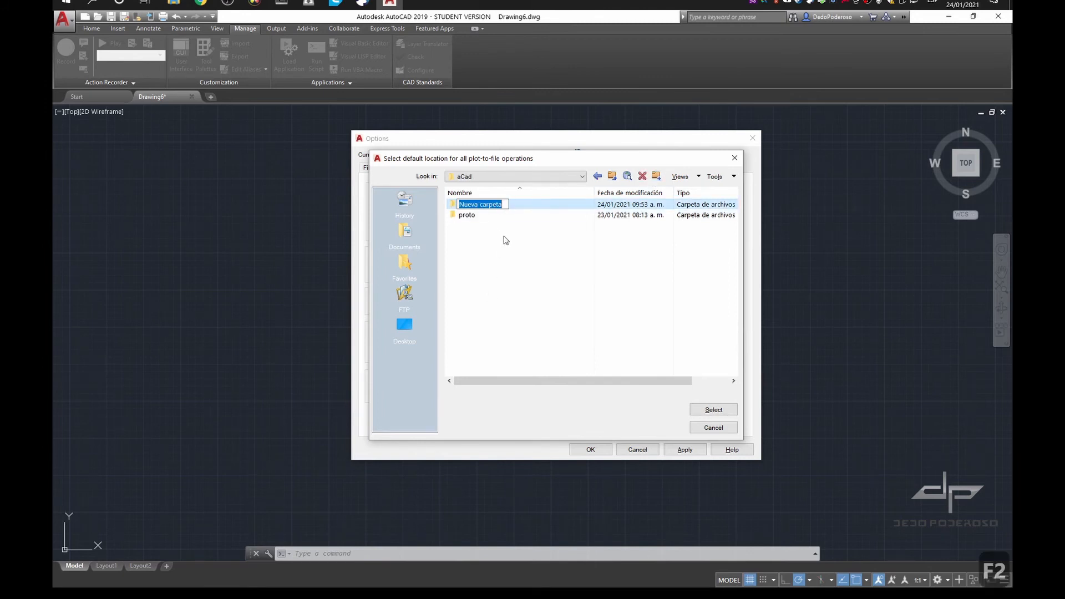
type("practicas")
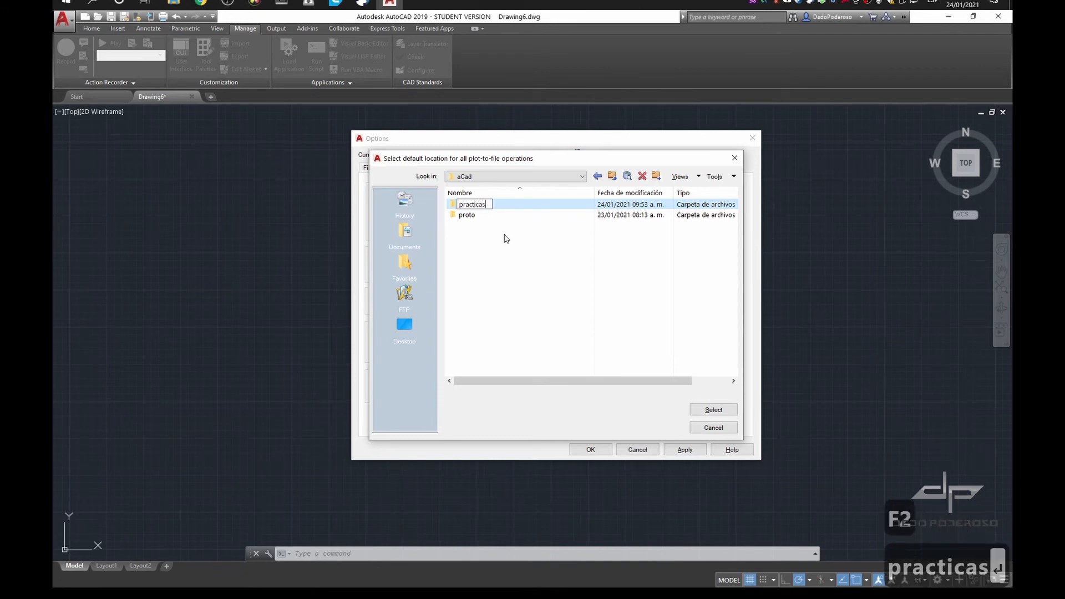
key("Return")
key("Return")
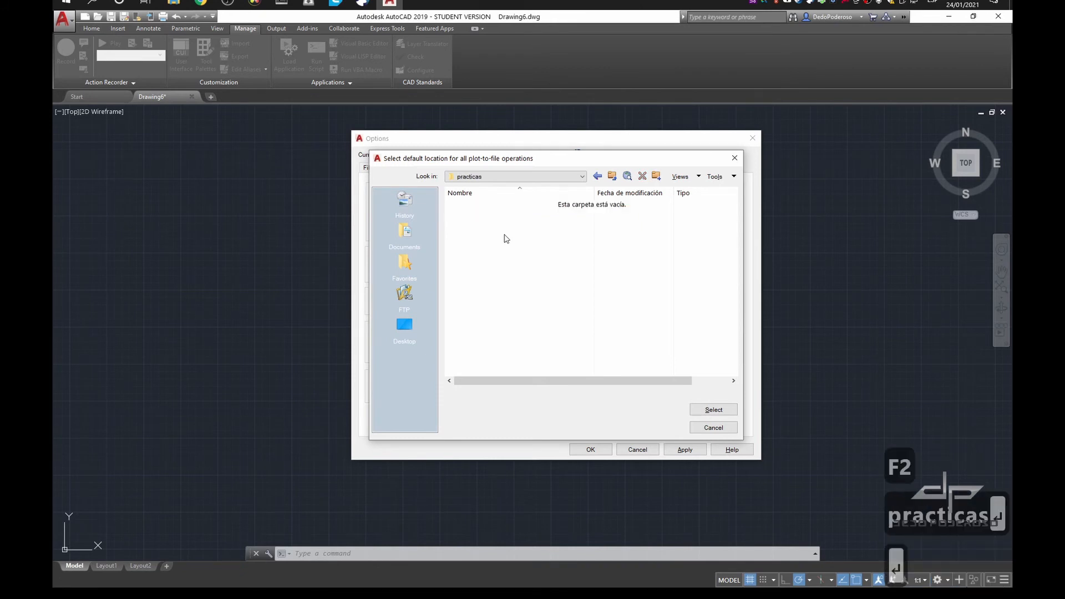
left_click(711, 409)
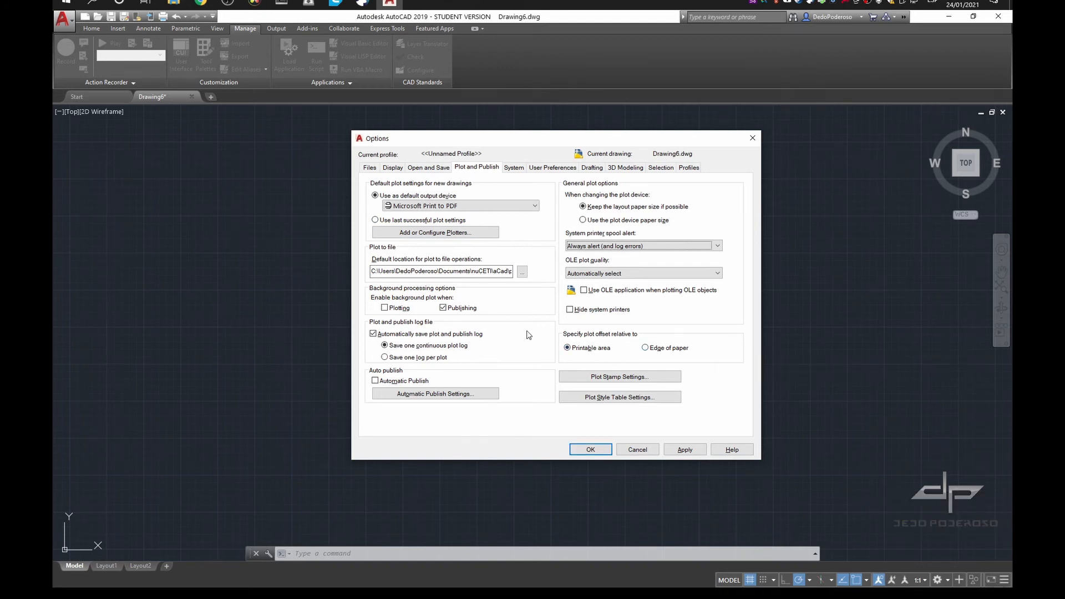
Examine the Graphics Performance settings under System, including the 2D display modes and their details, and cancel out of them
left_click(512, 167)
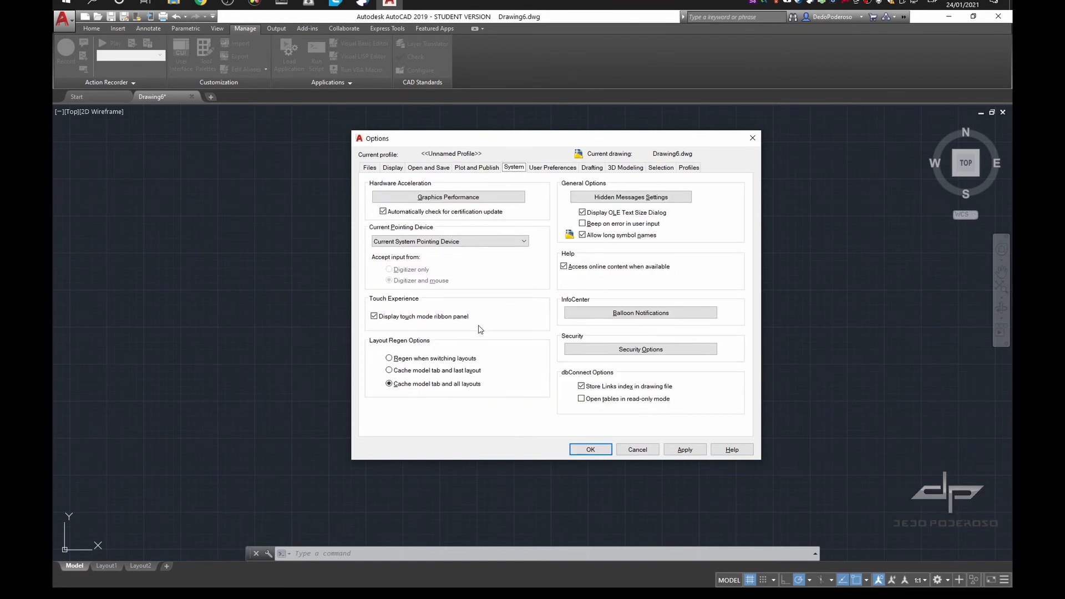
left_click(469, 198)
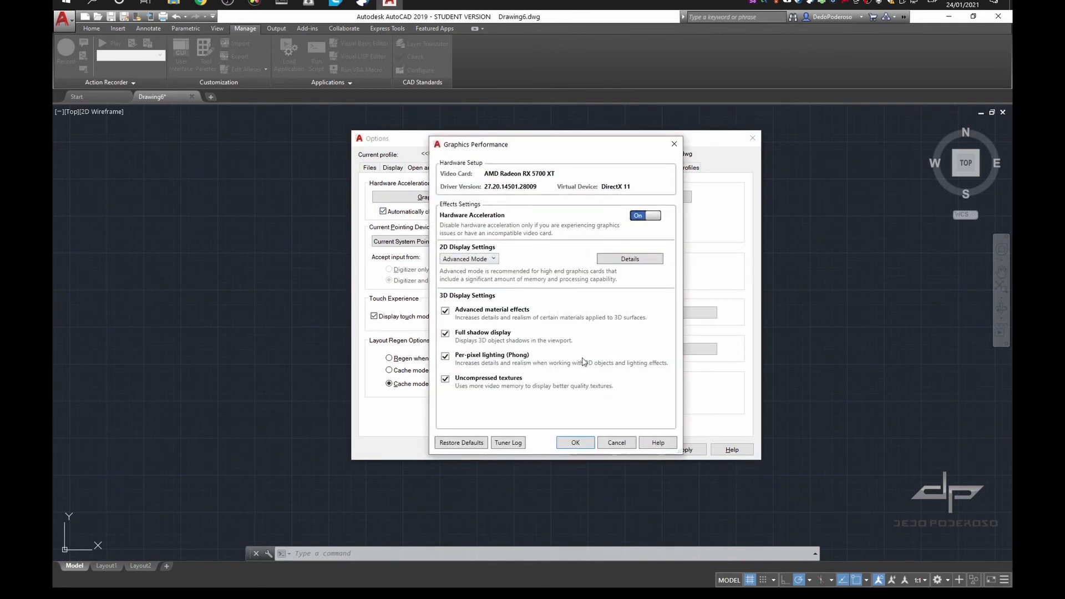
left_click(491, 260)
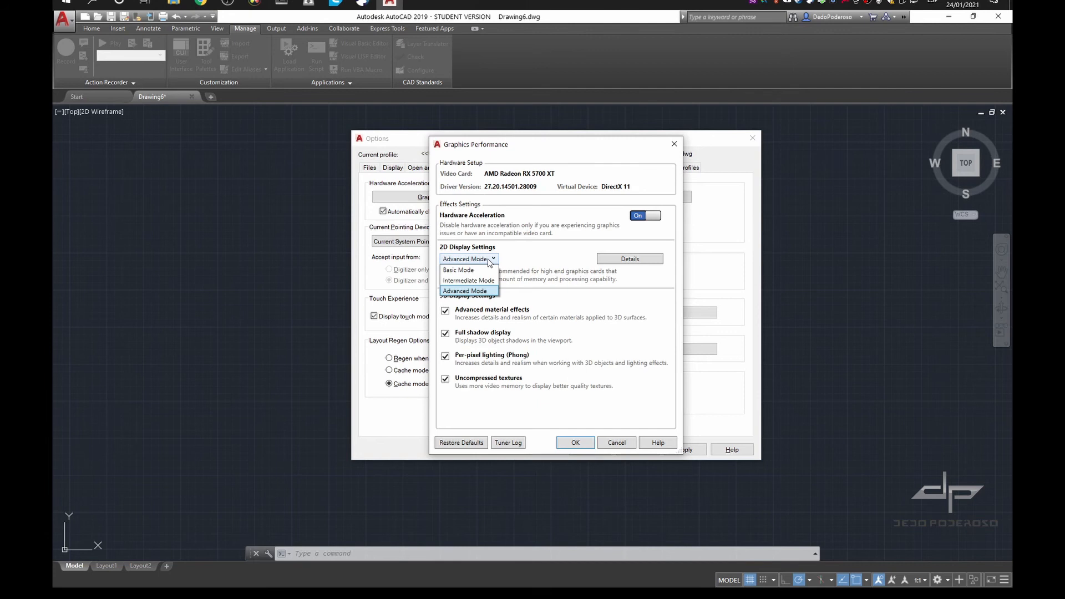
left_click(490, 260)
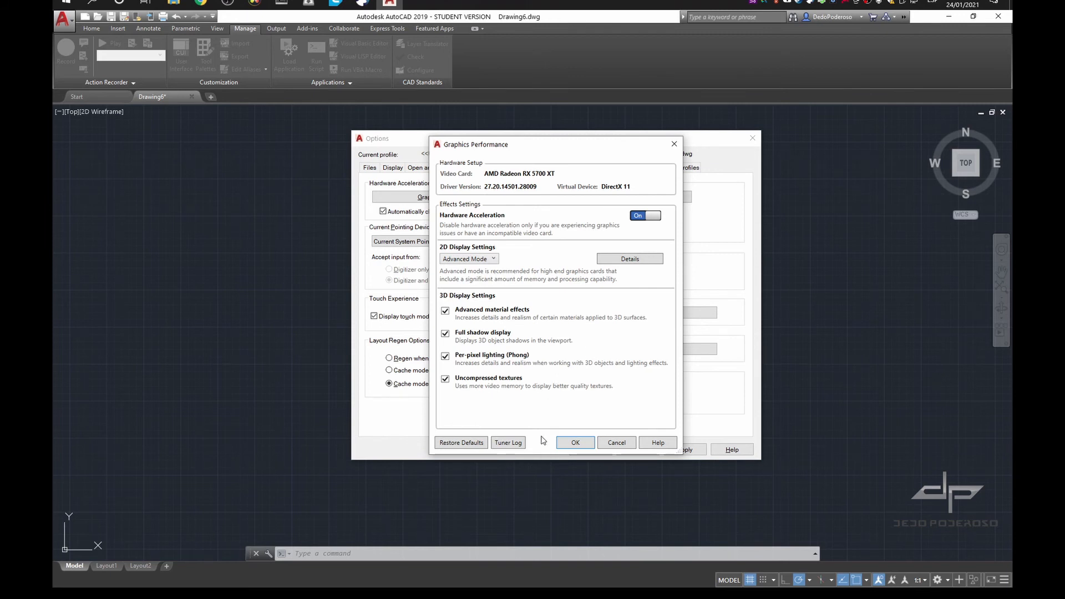
left_click(621, 262)
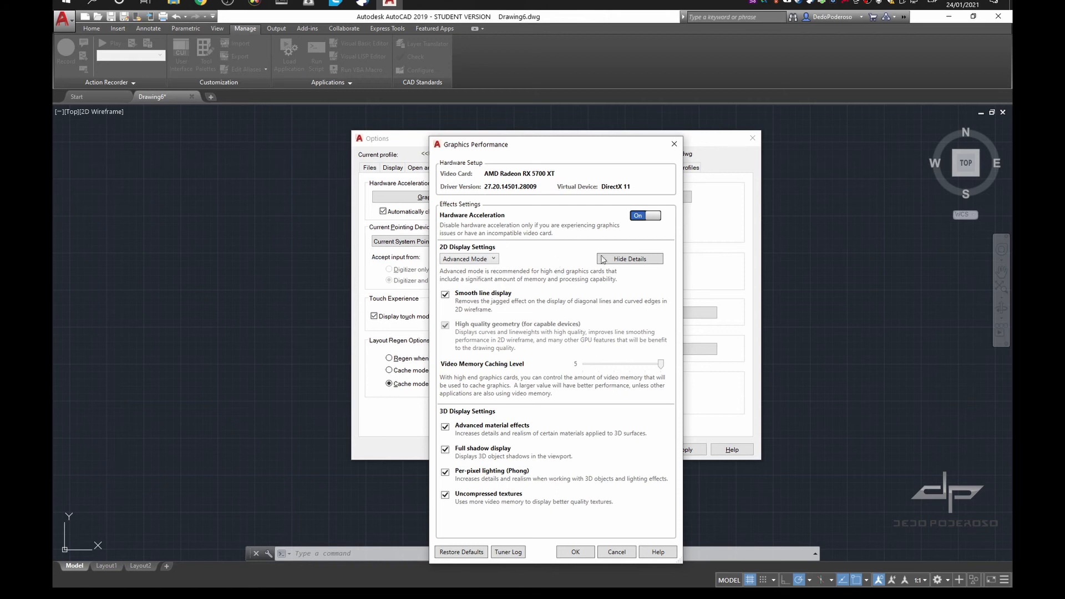
left_click(624, 260)
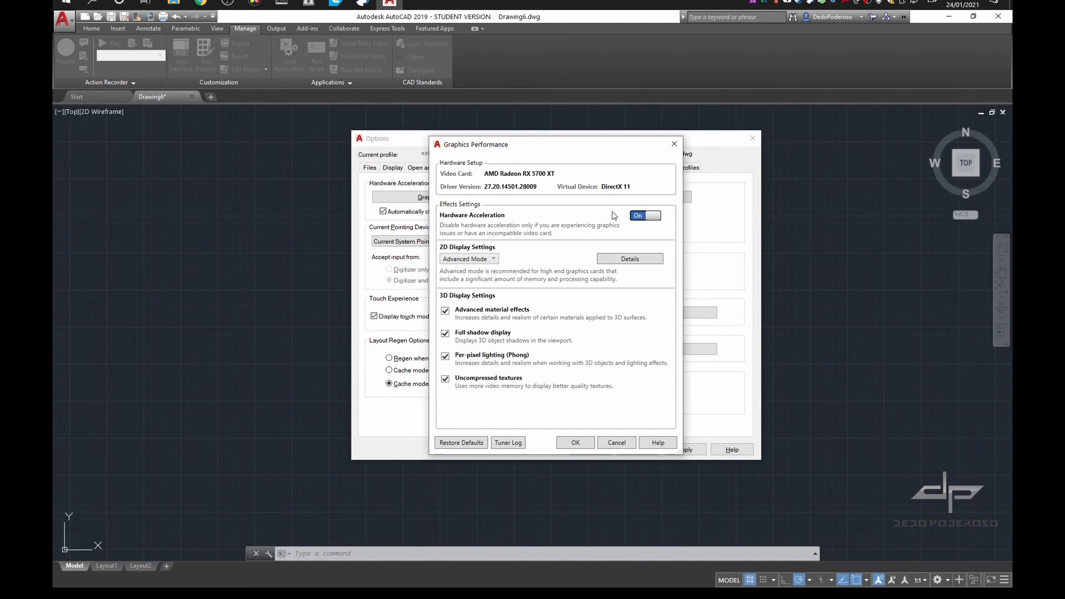
left_click(617, 443)
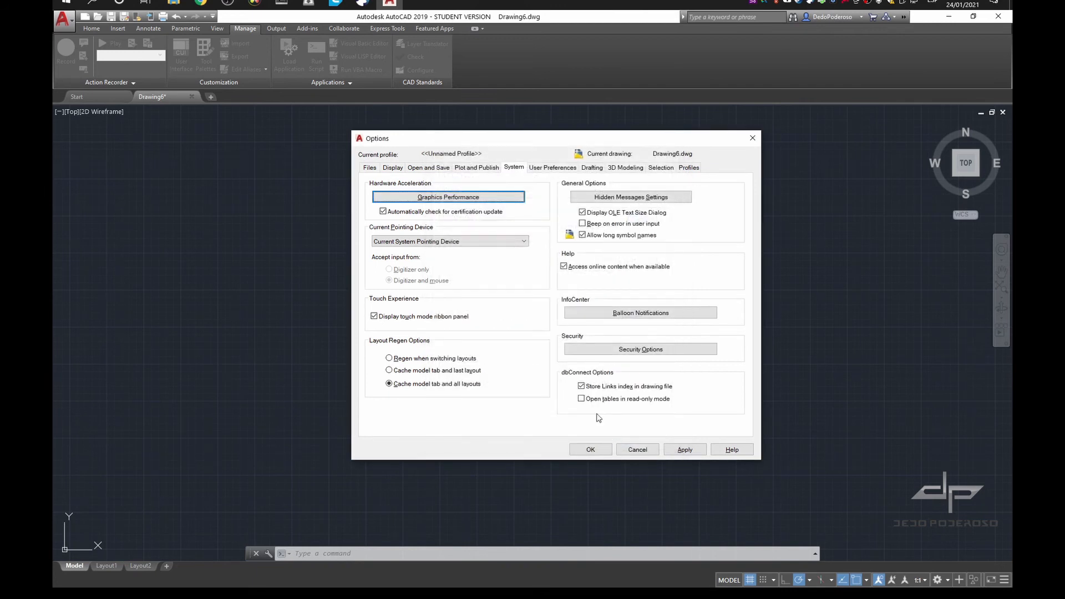
In User Preferences, set the insertion scale's source content and target drawing units to Centimeters and apply
left_click(552, 168)
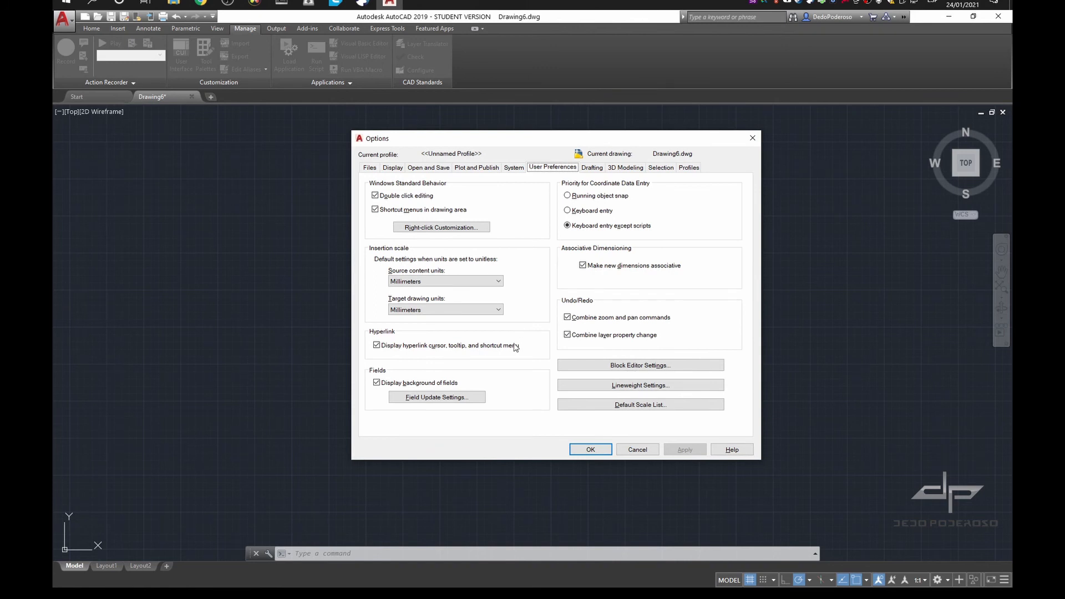
left_click(487, 281)
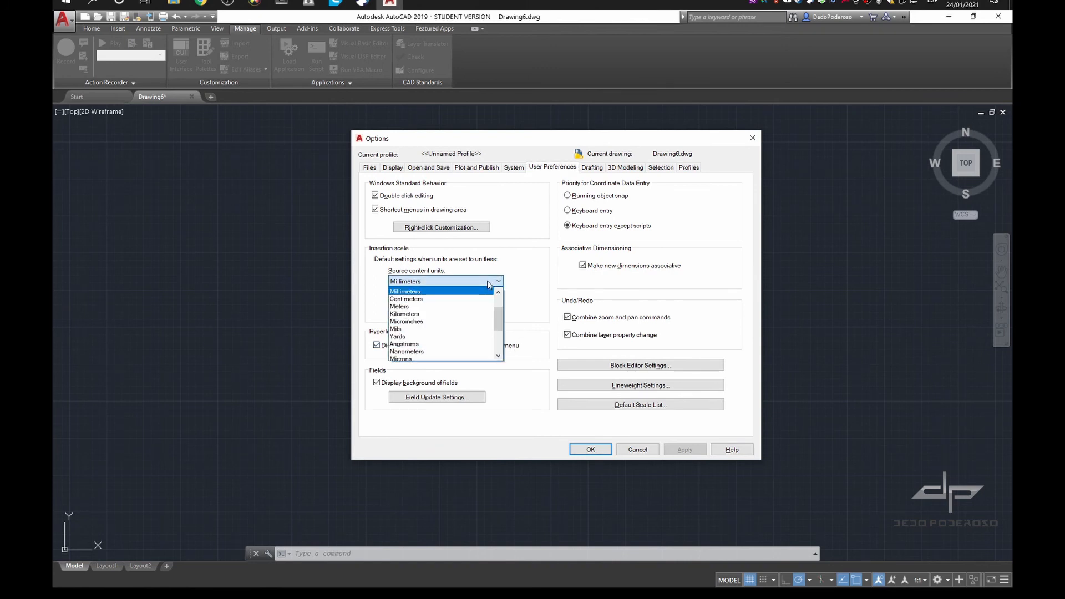
left_click(474, 301)
left_click(460, 309)
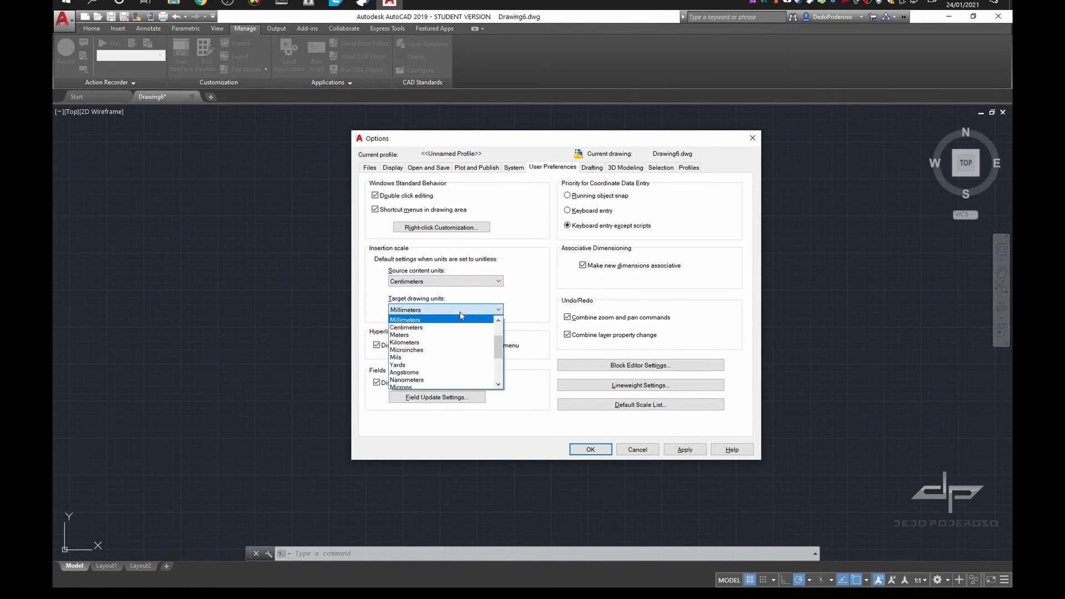
left_click(446, 328)
left_click(685, 451)
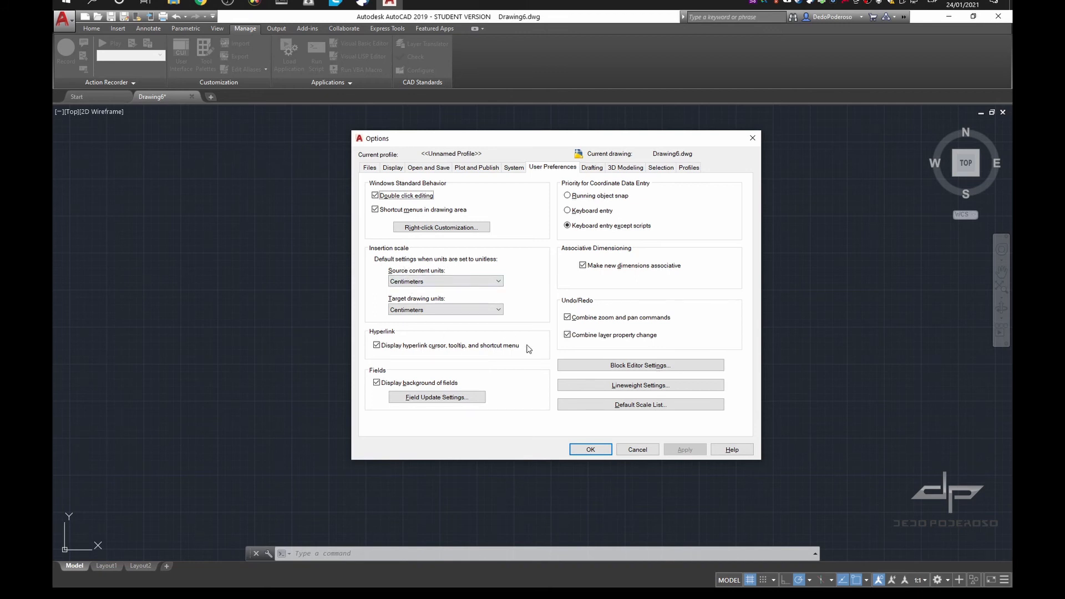
Set the insertion scale's source content and target drawing units to Meters and apply the change
left_click(444, 281)
left_click(405, 299)
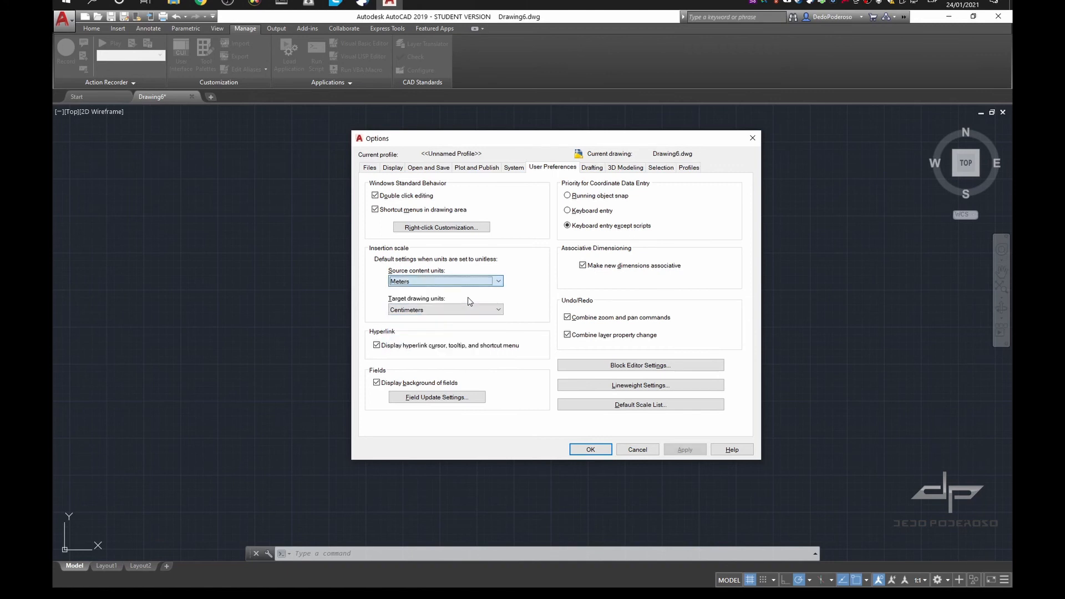
left_click(468, 309)
left_click(400, 327)
left_click(686, 448)
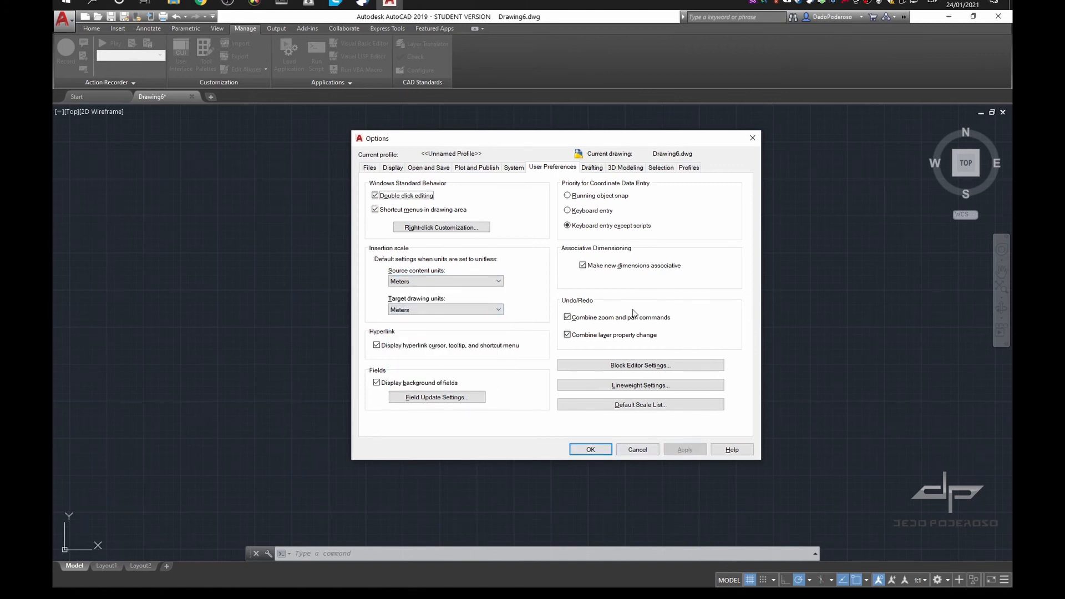
Customize right-click behaviour to Repeat Last Command in Default and Edit modes and ENTER in Command mode, and apply it
left_click(463, 229)
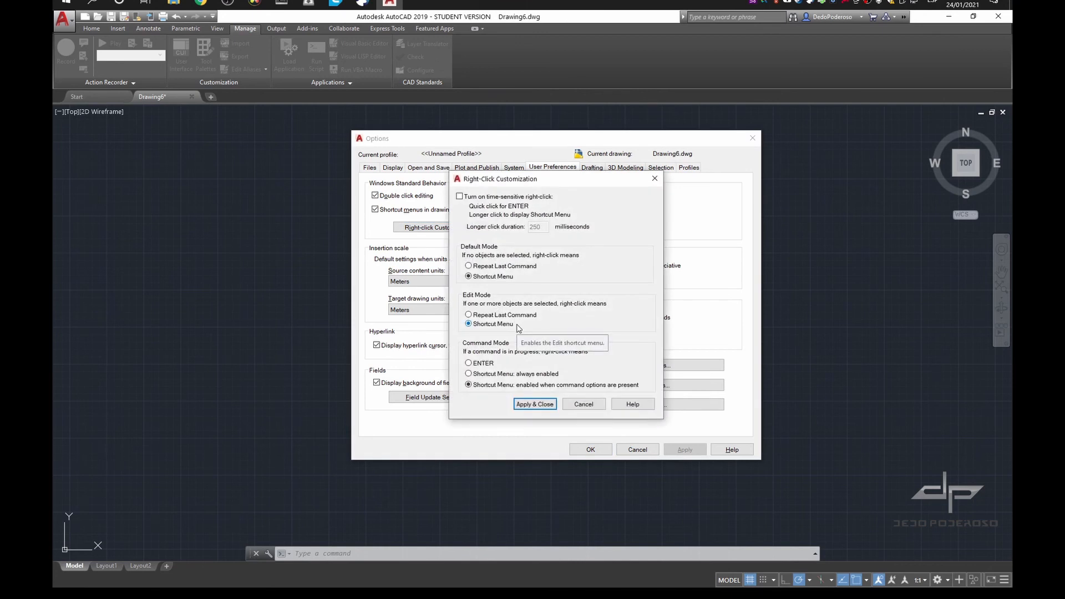
left_click(489, 266)
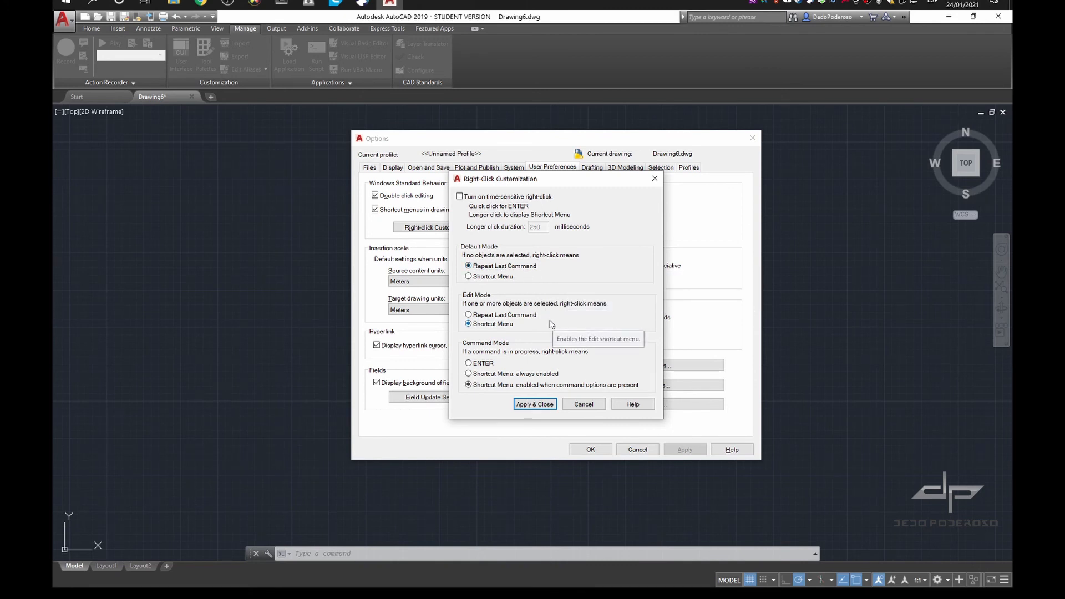
left_click(497, 316)
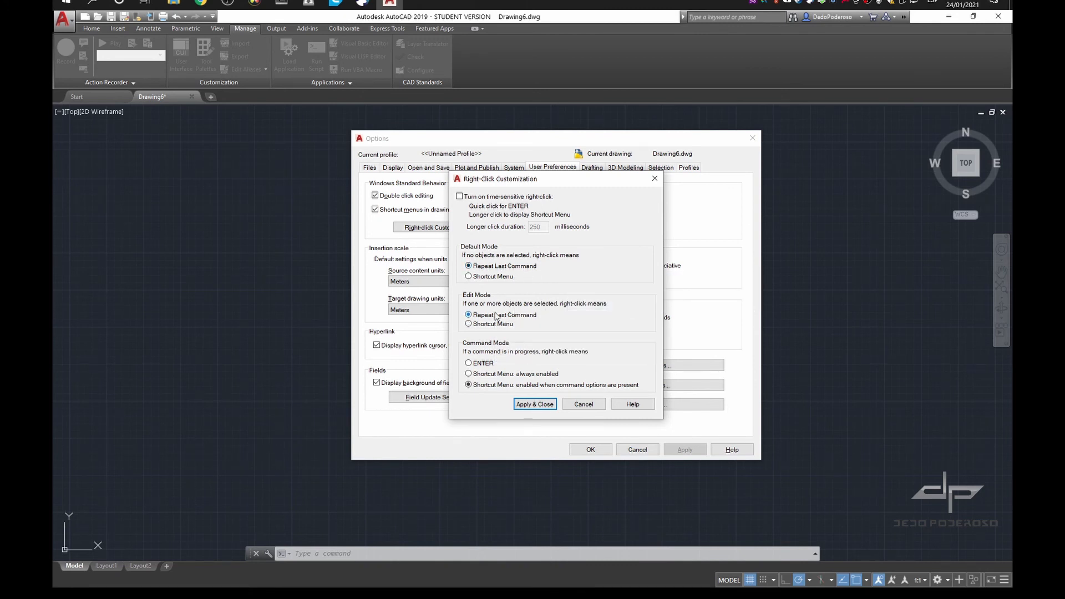
left_click(488, 364)
left_click(542, 405)
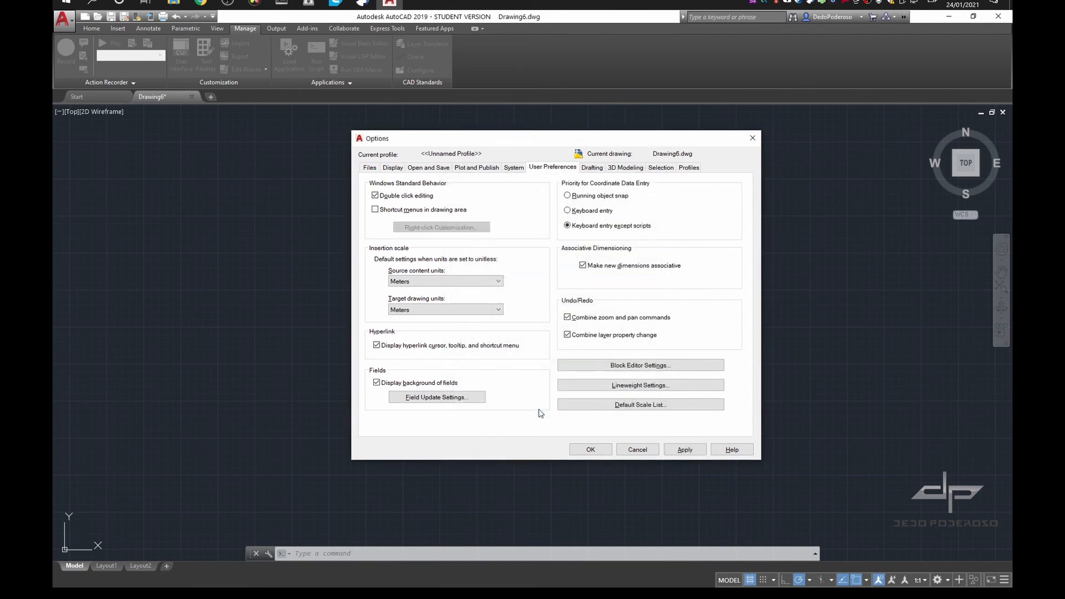
left_click(687, 451)
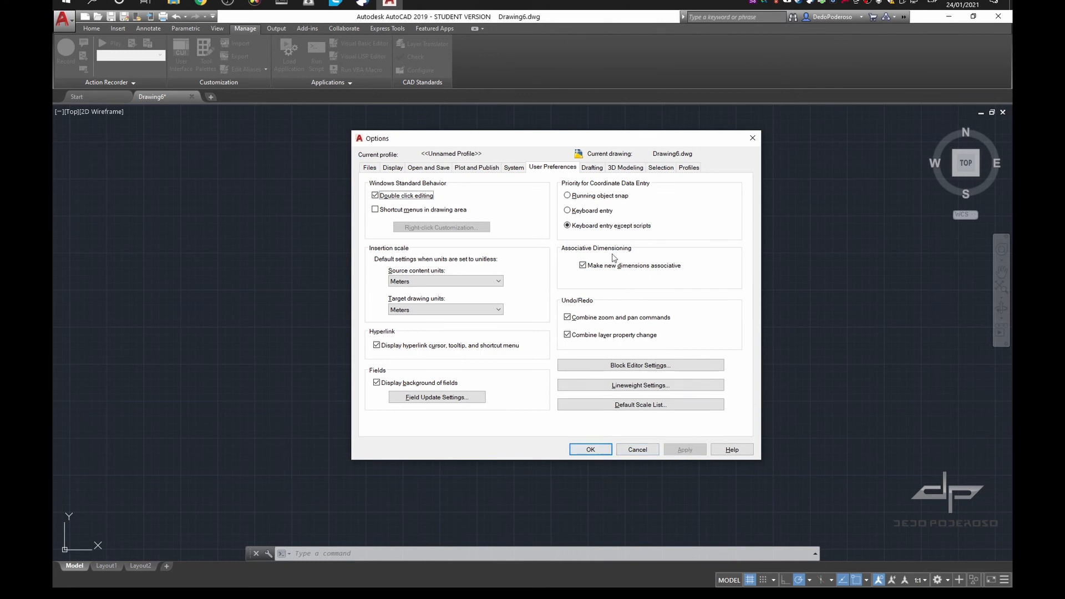
Examine the AutoSnap and AutoTrack settings under Drafting, leaving Magnet enabled, and look over the 3D Modeling options
left_click(588, 169)
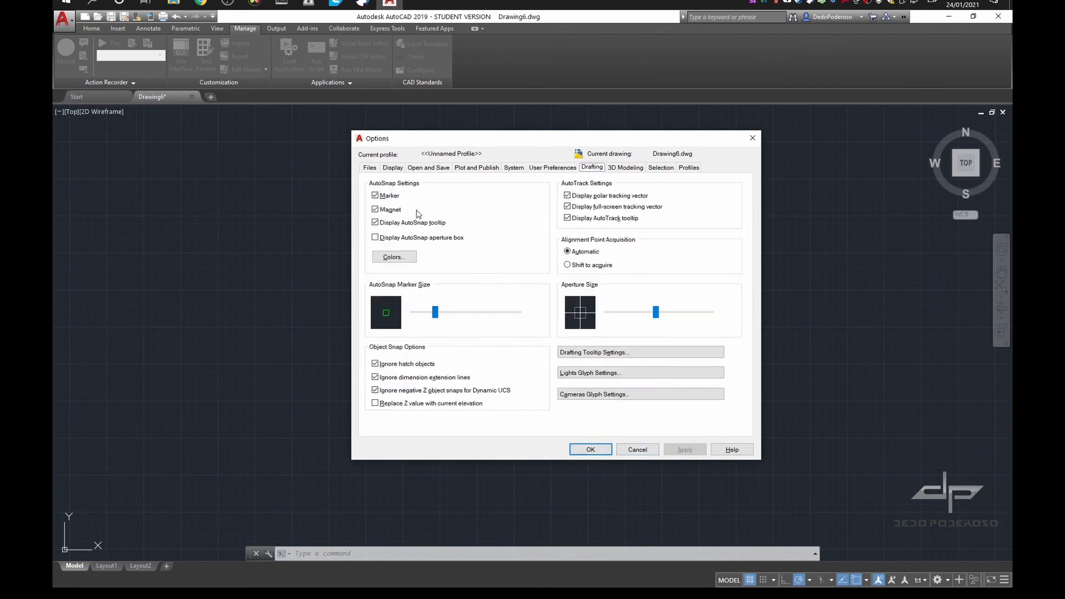
left_click(387, 213)
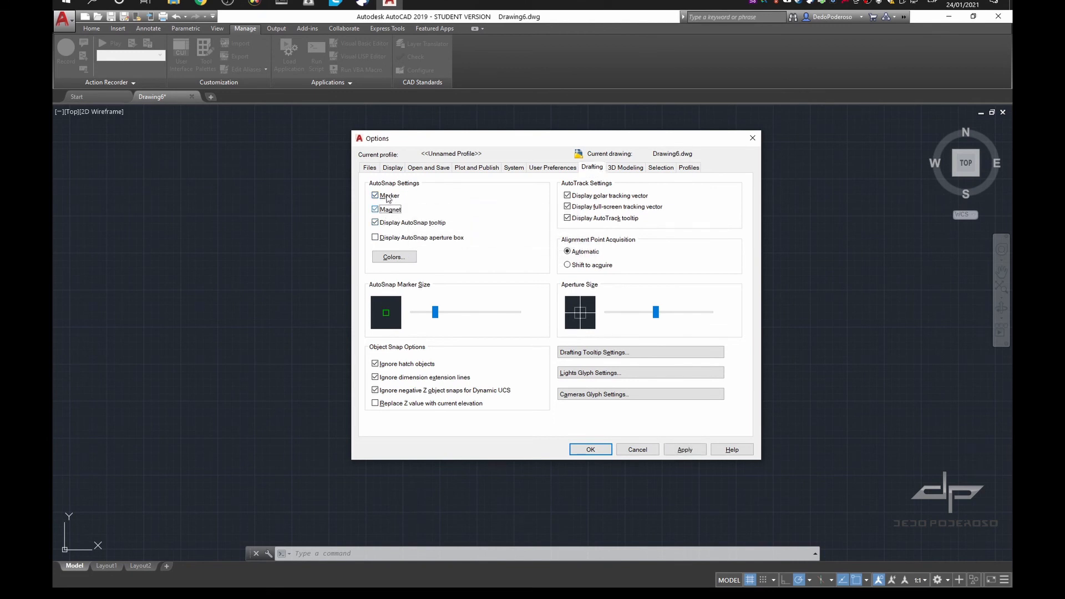
key("ctrl+Tab")
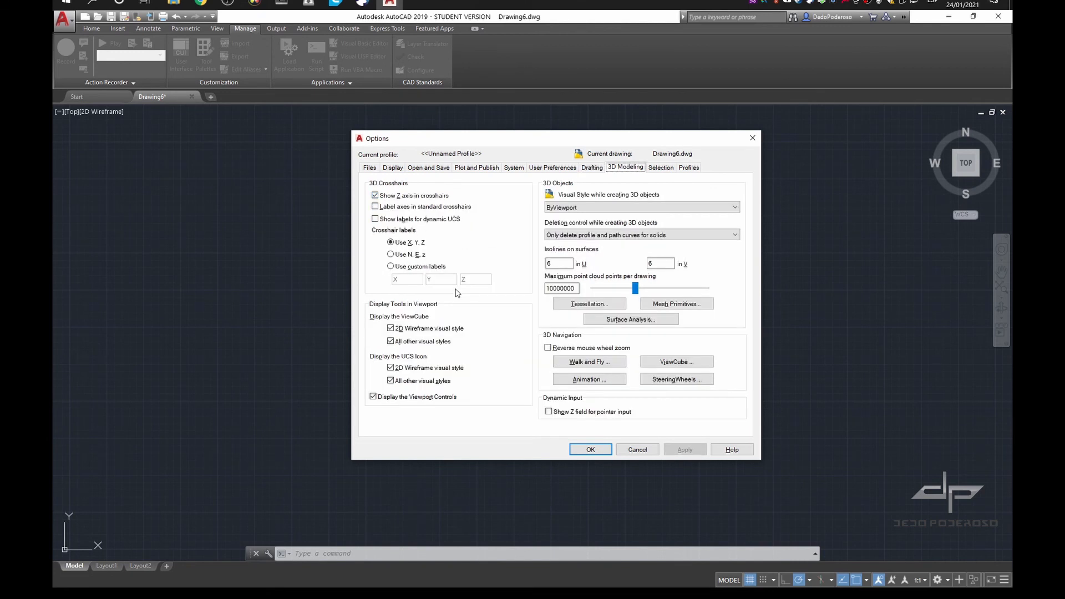
Increase the pickbox size slightly in the Selection options and apply the change
left_click(660, 167)
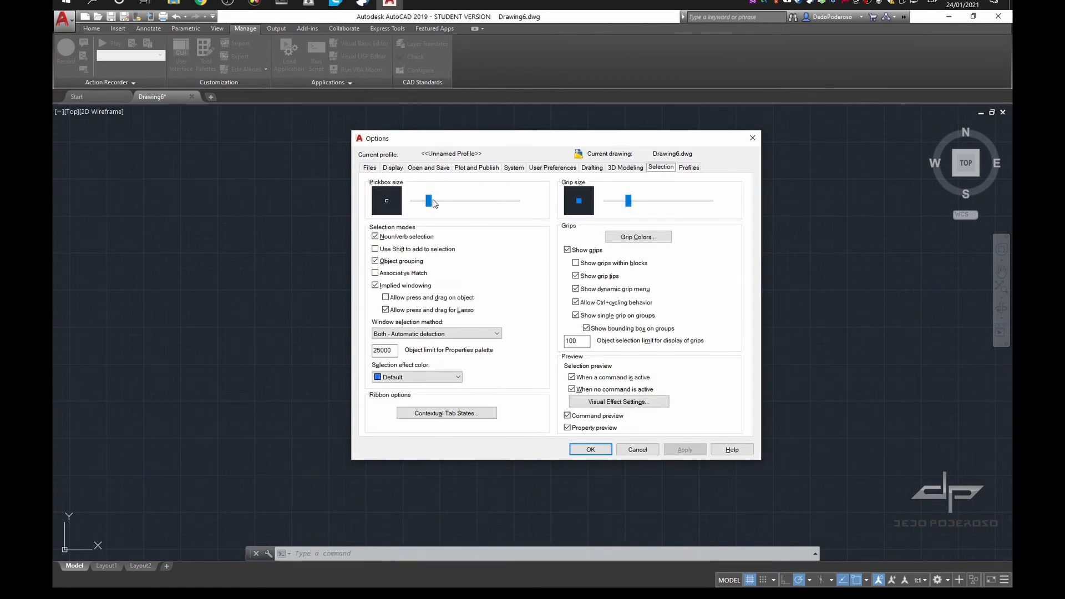
left_click_drag(433, 203, 439, 202)
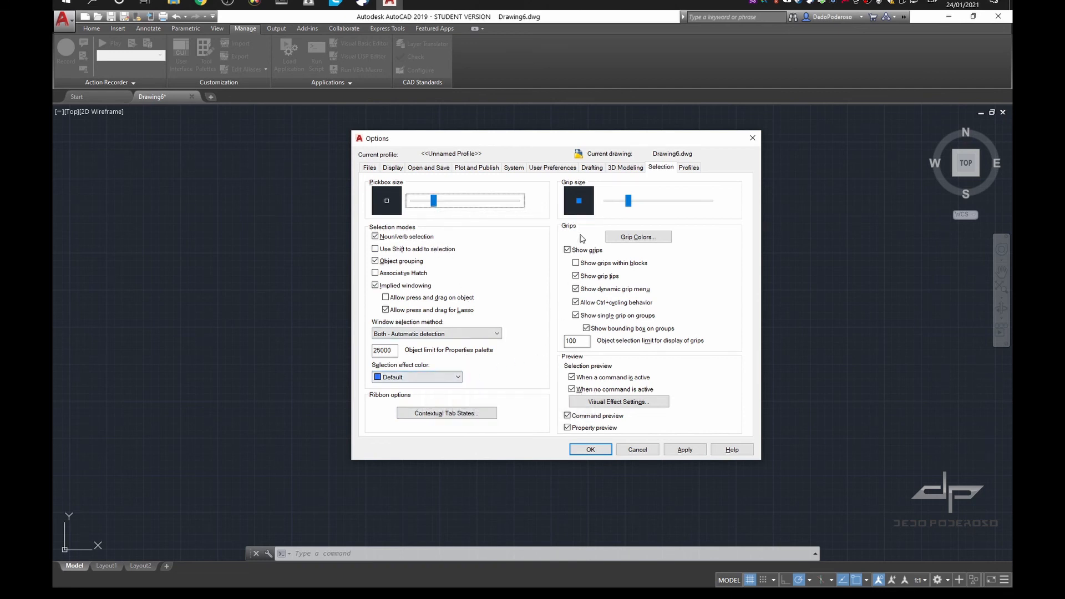
left_click(677, 447)
Add a new profile named Acad2019.DePod to the list of available profiles in the Options dialog
left_click(690, 167)
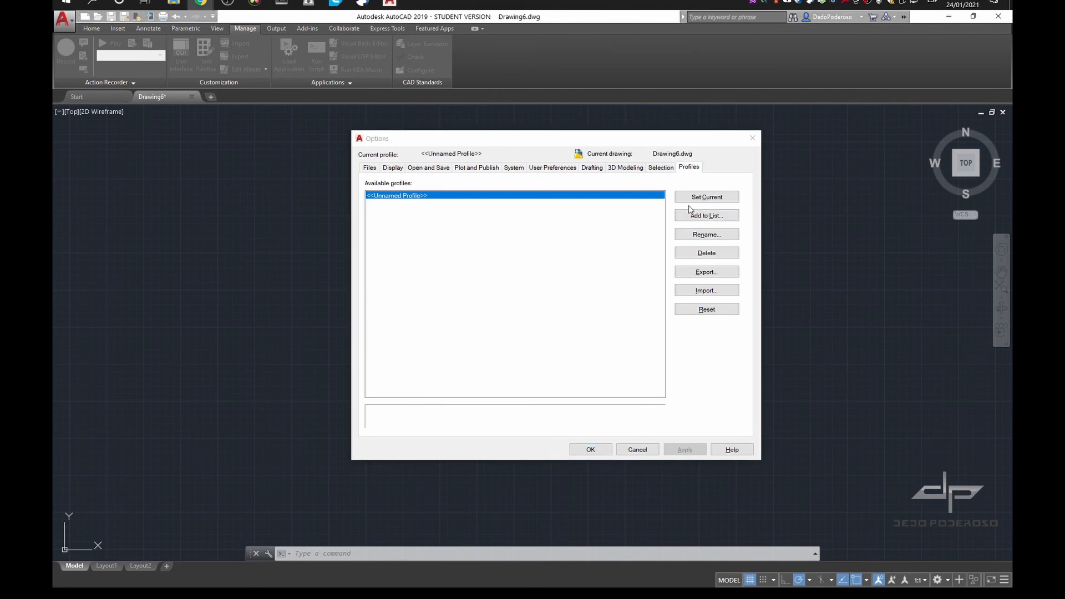
left_click(704, 199)
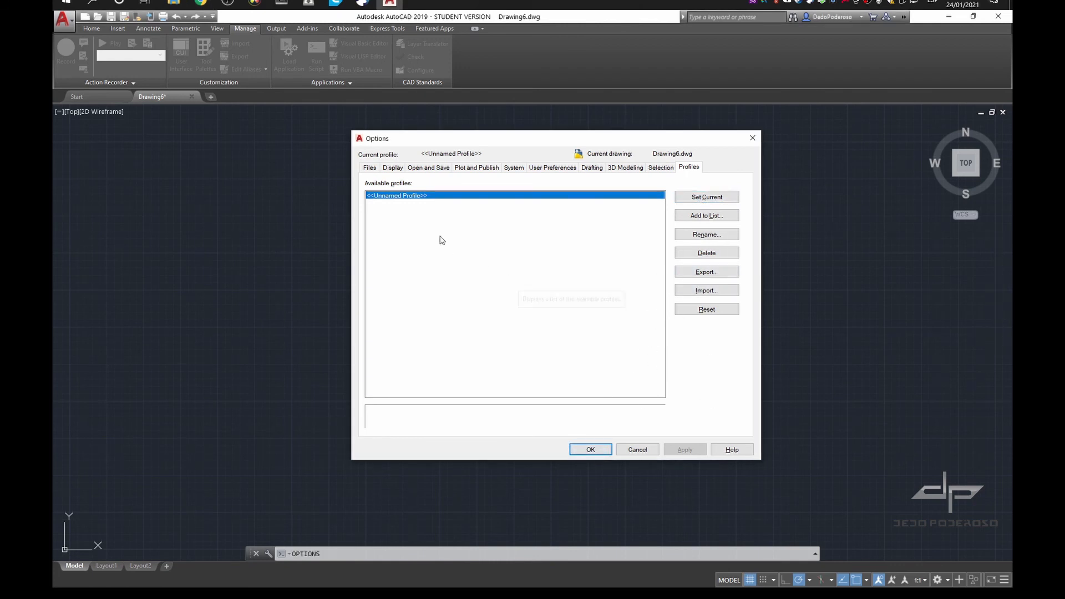
left_click(706, 216)
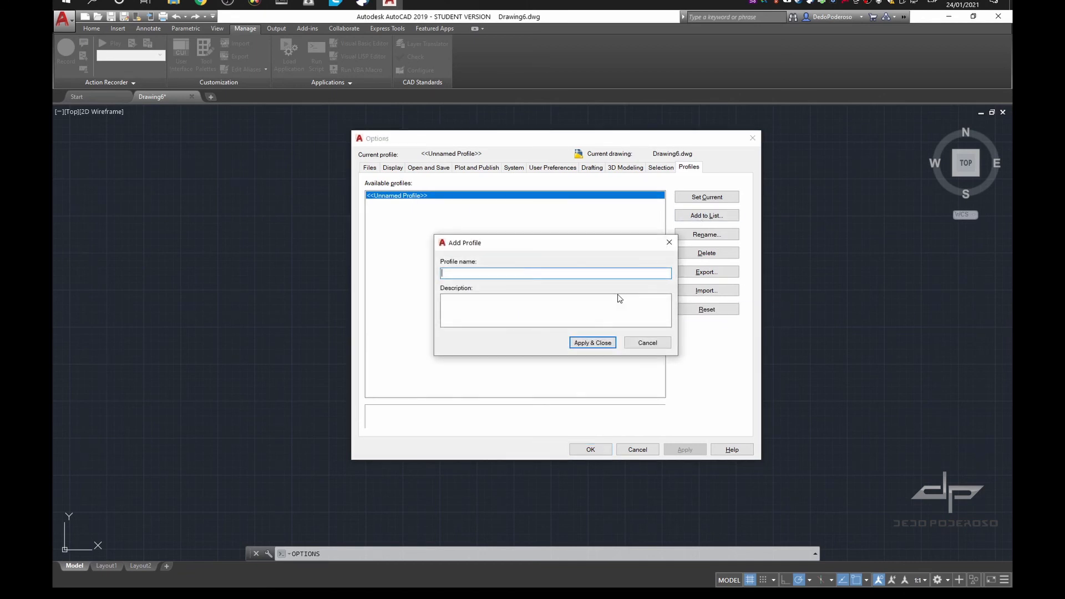
type("De")
key("BackSpace")
key("BackSpace")
key("BackSpace")
type("Ac")
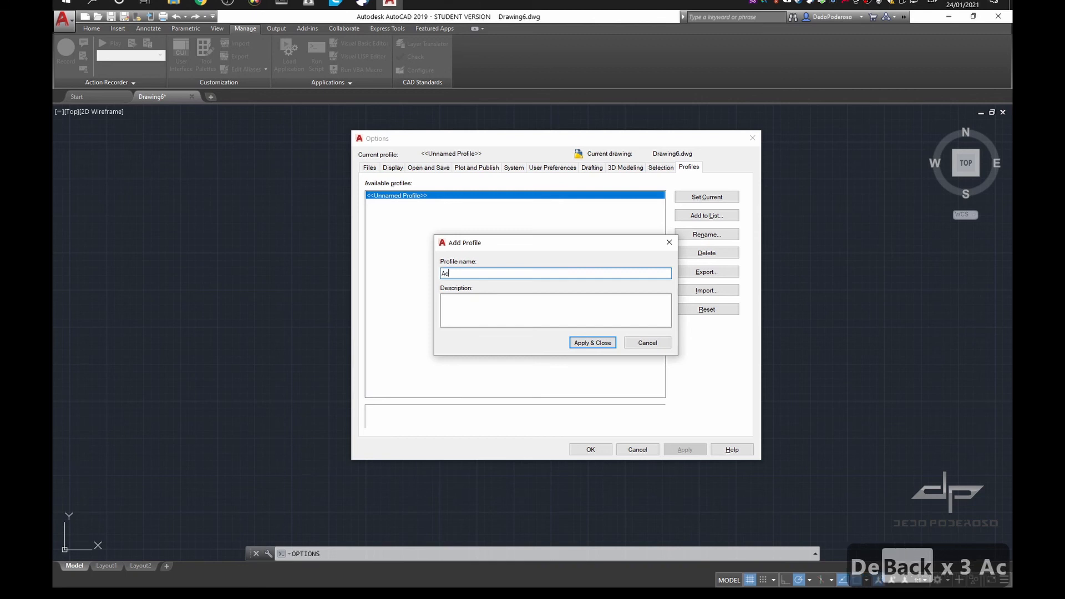
type("ad2019")
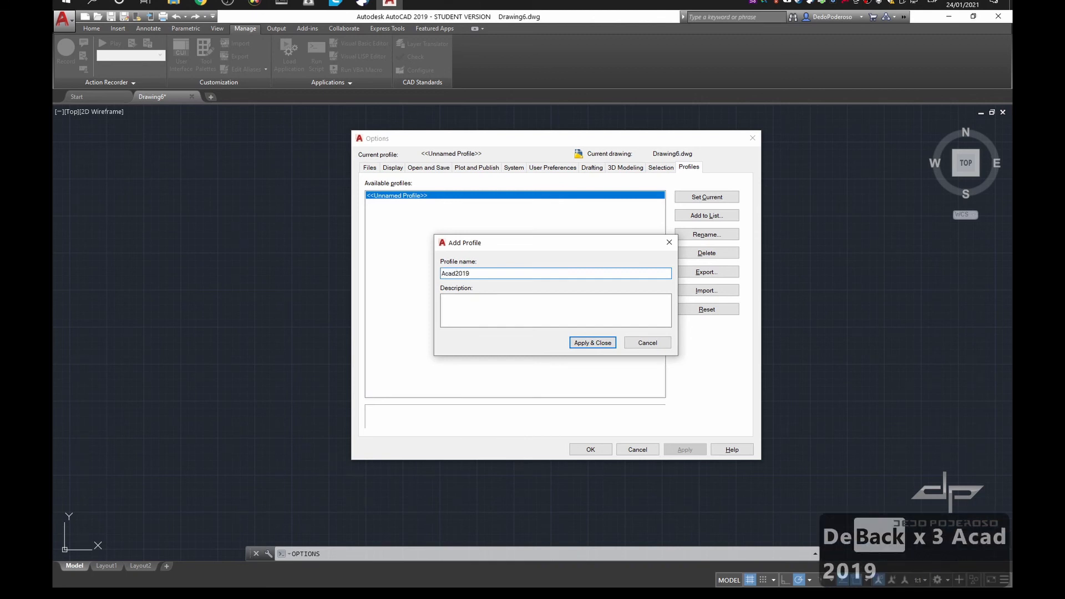
type(".DePod")
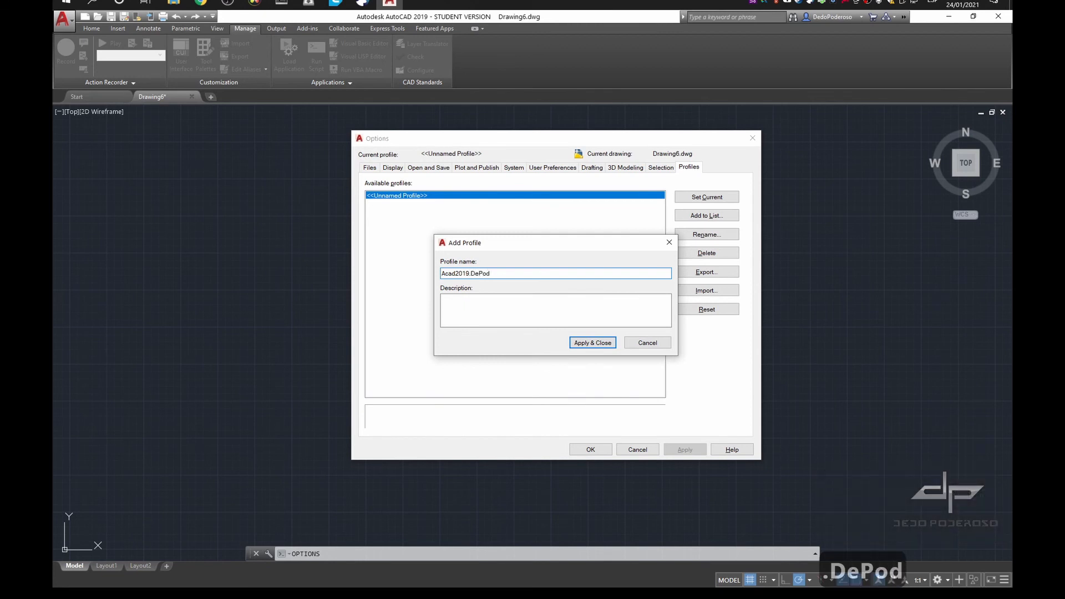
left_click(592, 343)
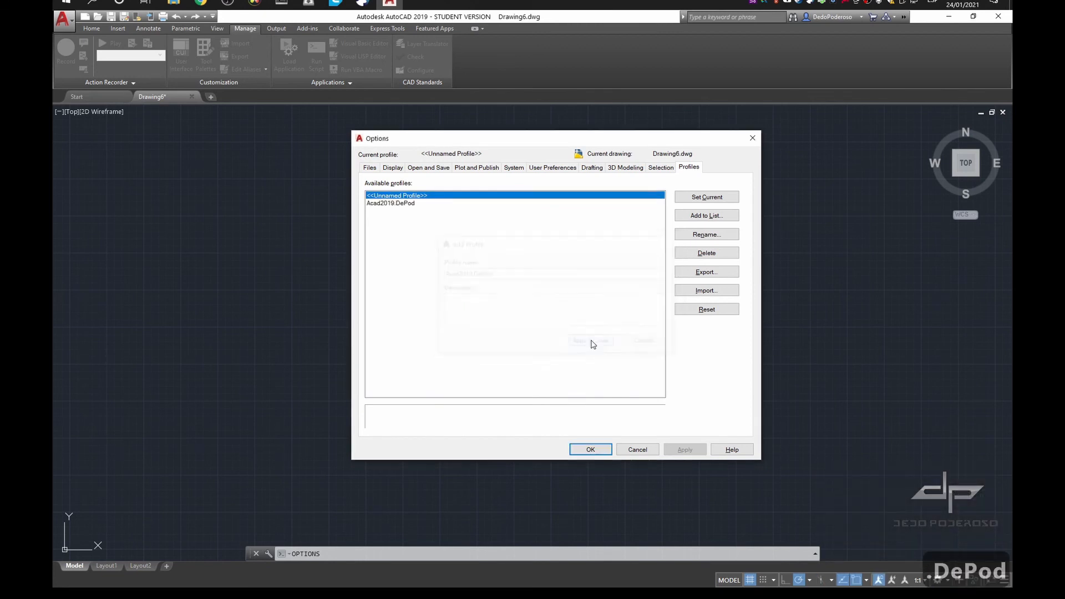
Look at the export and import dialogs for the Acad2019.DePod profile without saving or loading a file, and accept the Options dialog
left_click(409, 206)
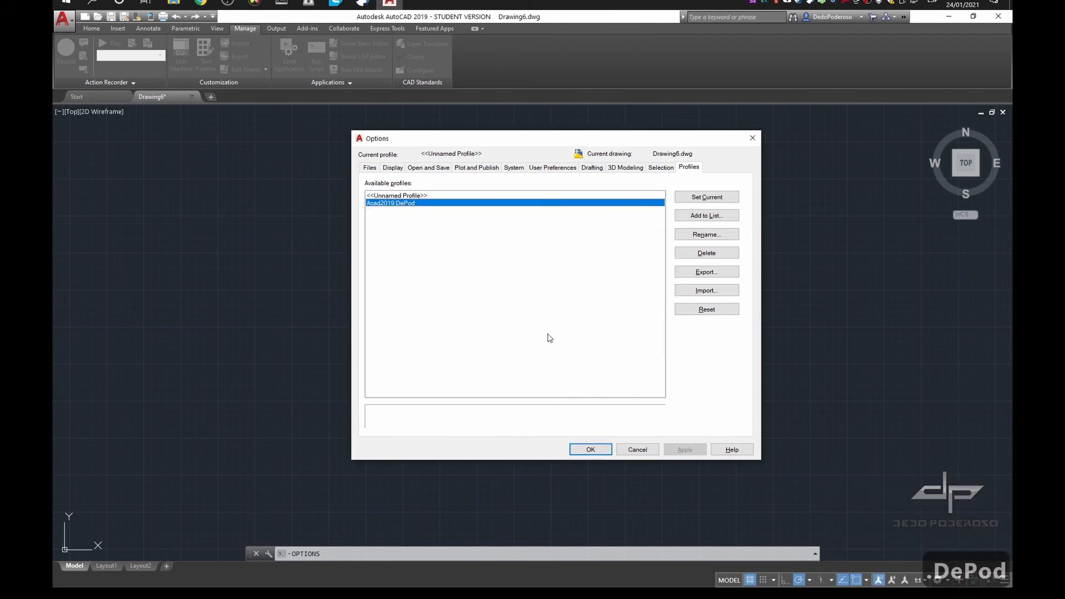
left_click(714, 272)
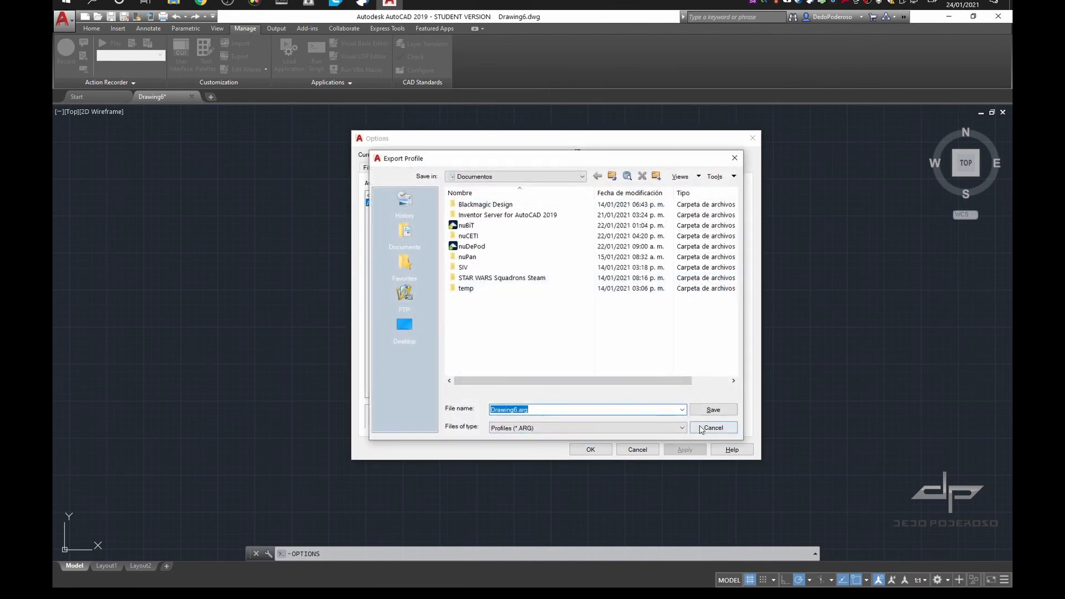
left_click(713, 410)
left_click(715, 293)
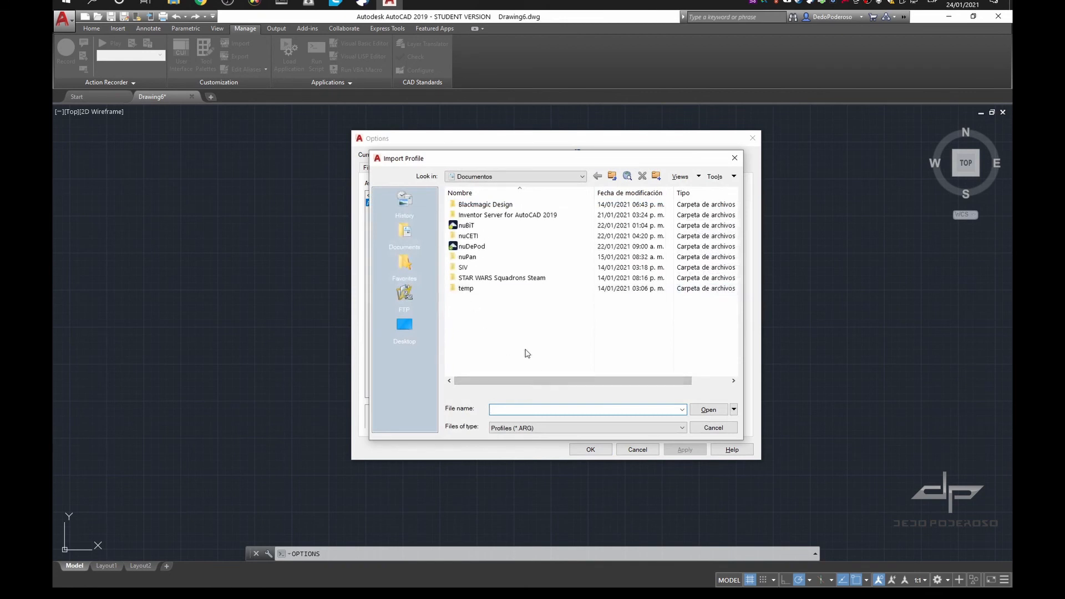
left_click(714, 427)
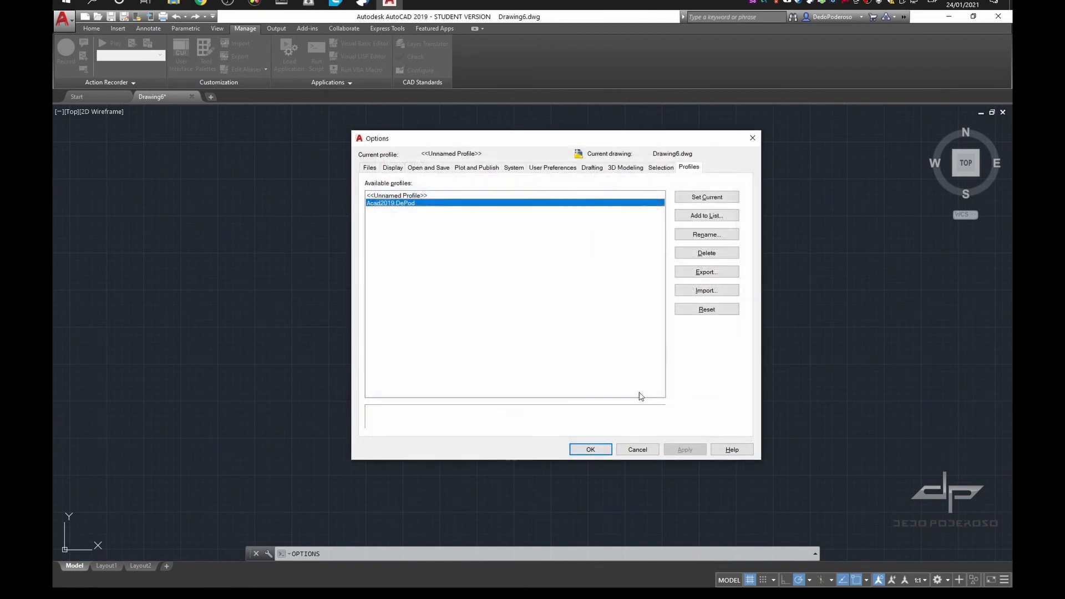
left_click(603, 449)
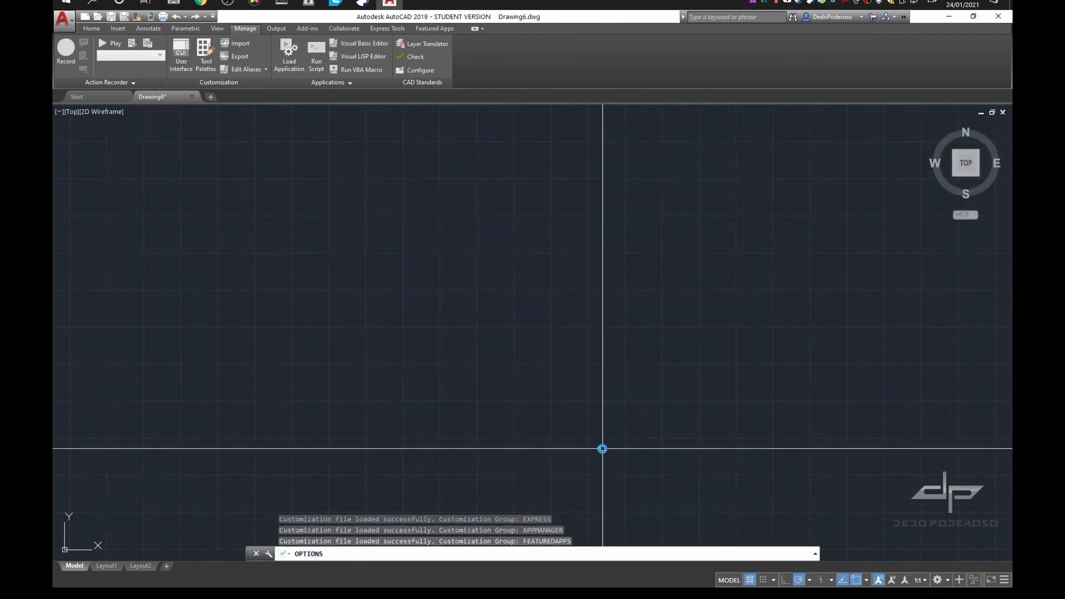